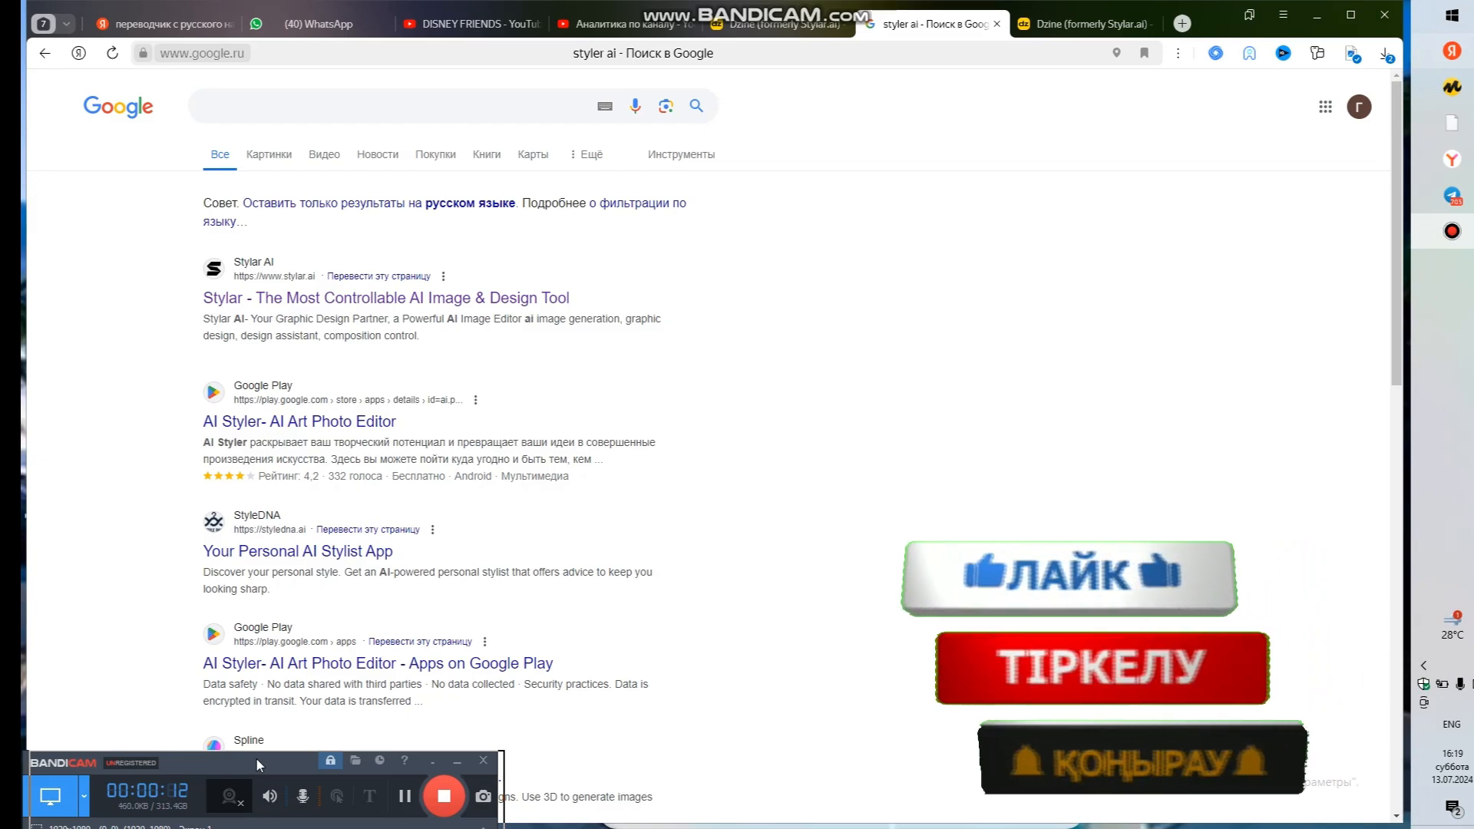
Step: Search Google for "styler ai" using the earlier query from the search history
left_click_drag(257, 760, 264, 759)
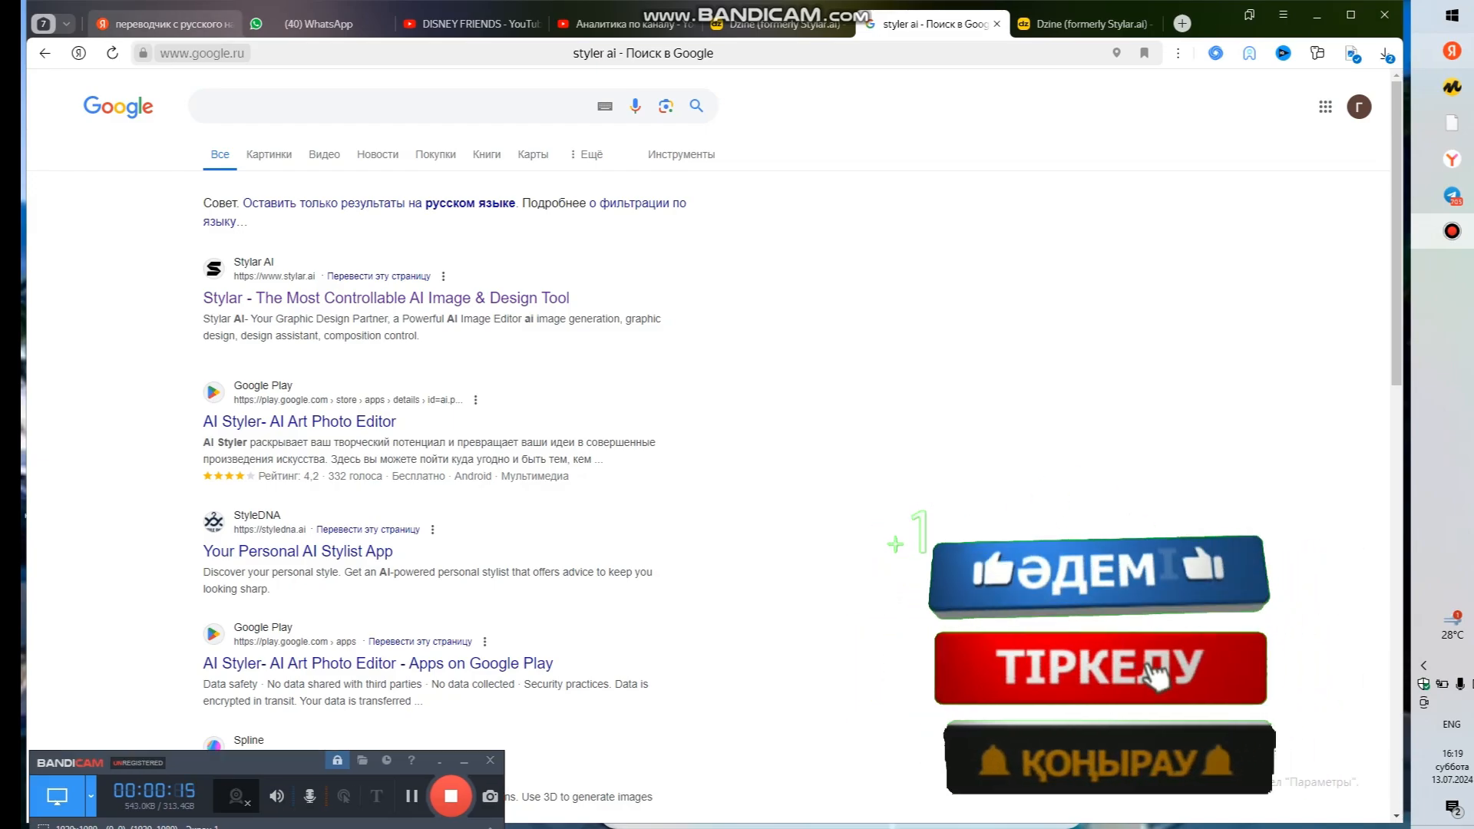
left_click(246, 106)
key("Down")
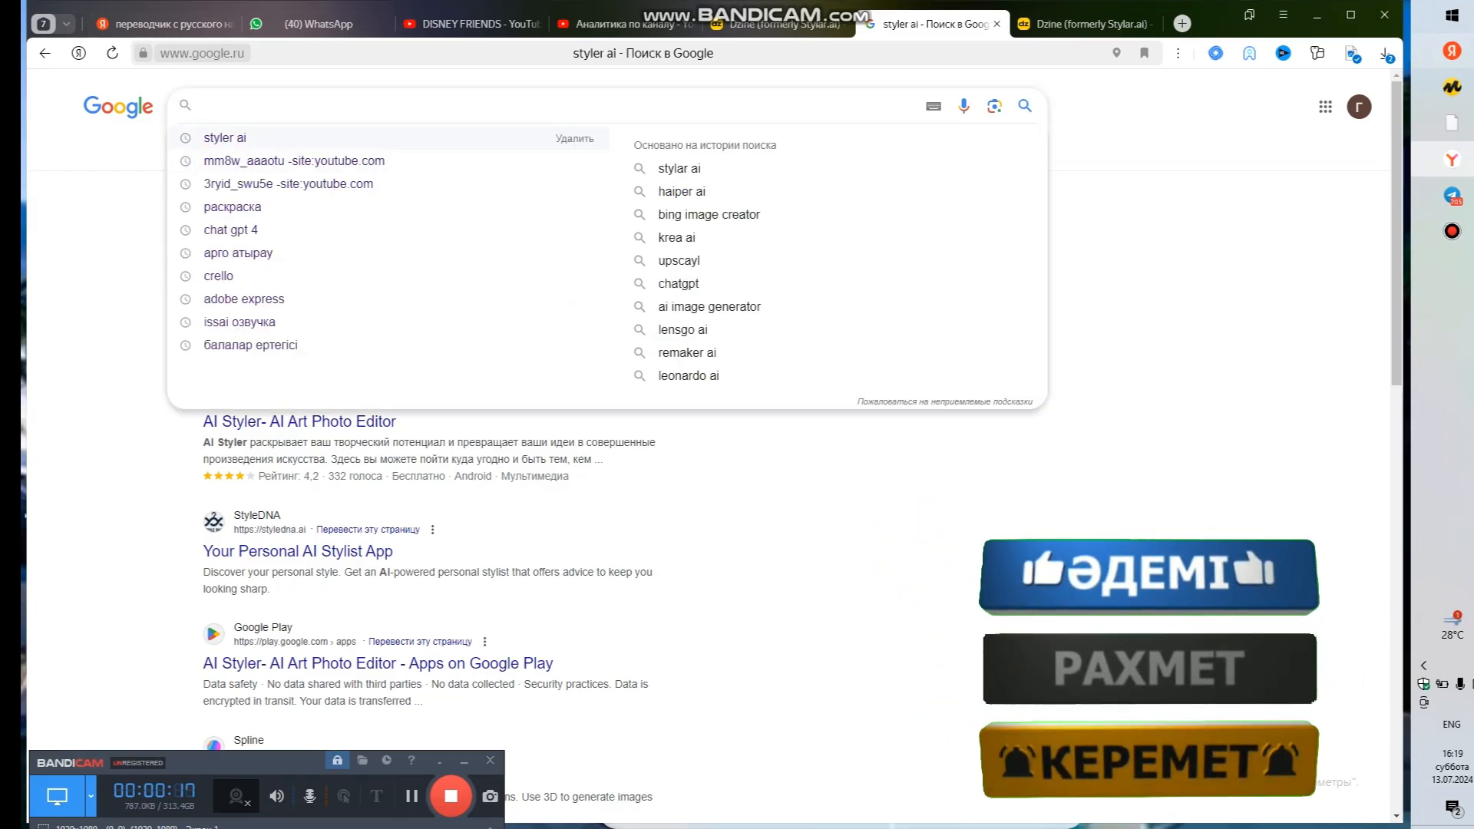
key("Return")
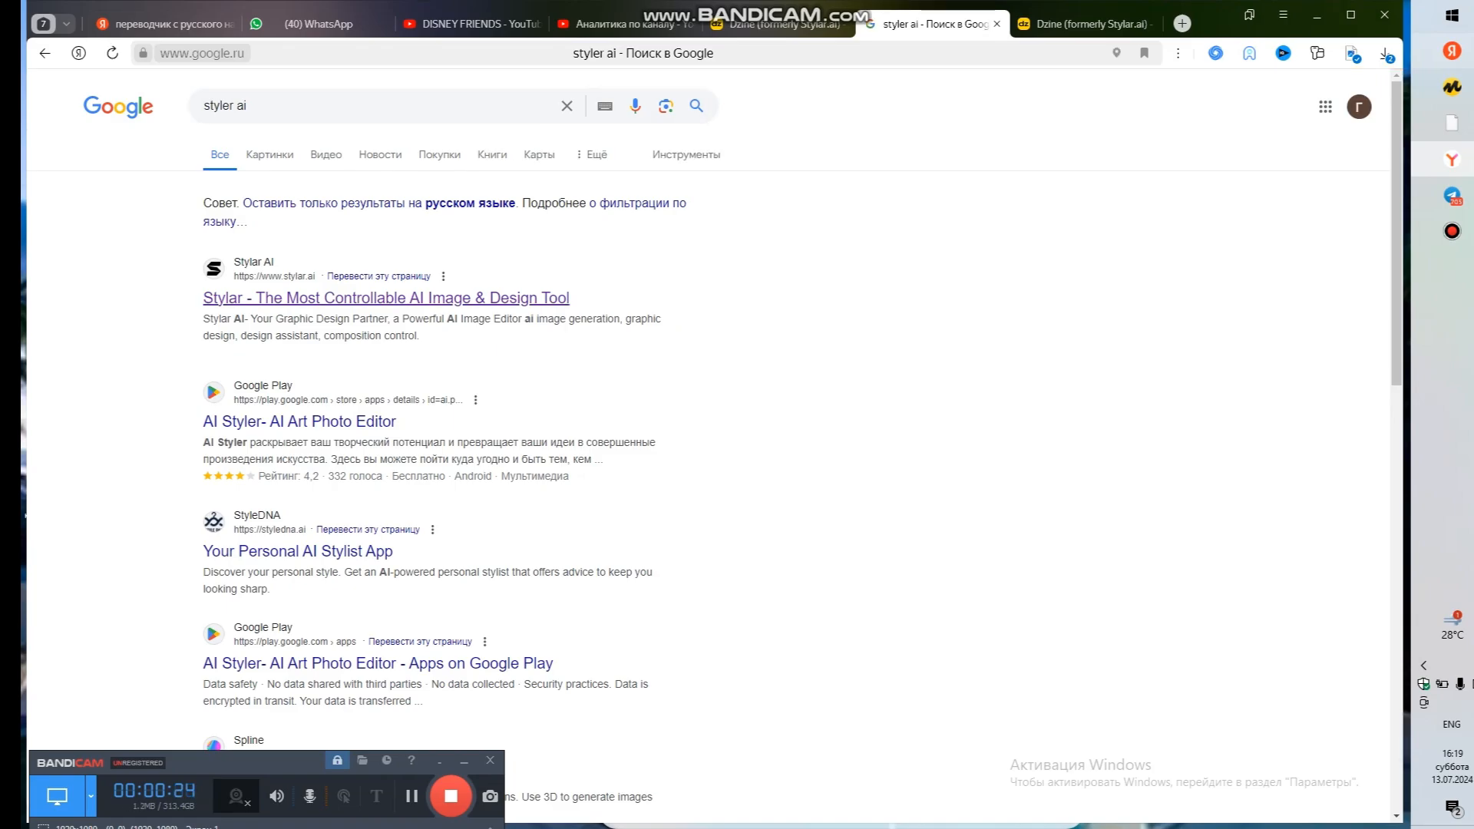
Step: Switch to the already open Dzine website and close the Planet VPN window that covers it
left_click(1087, 24)
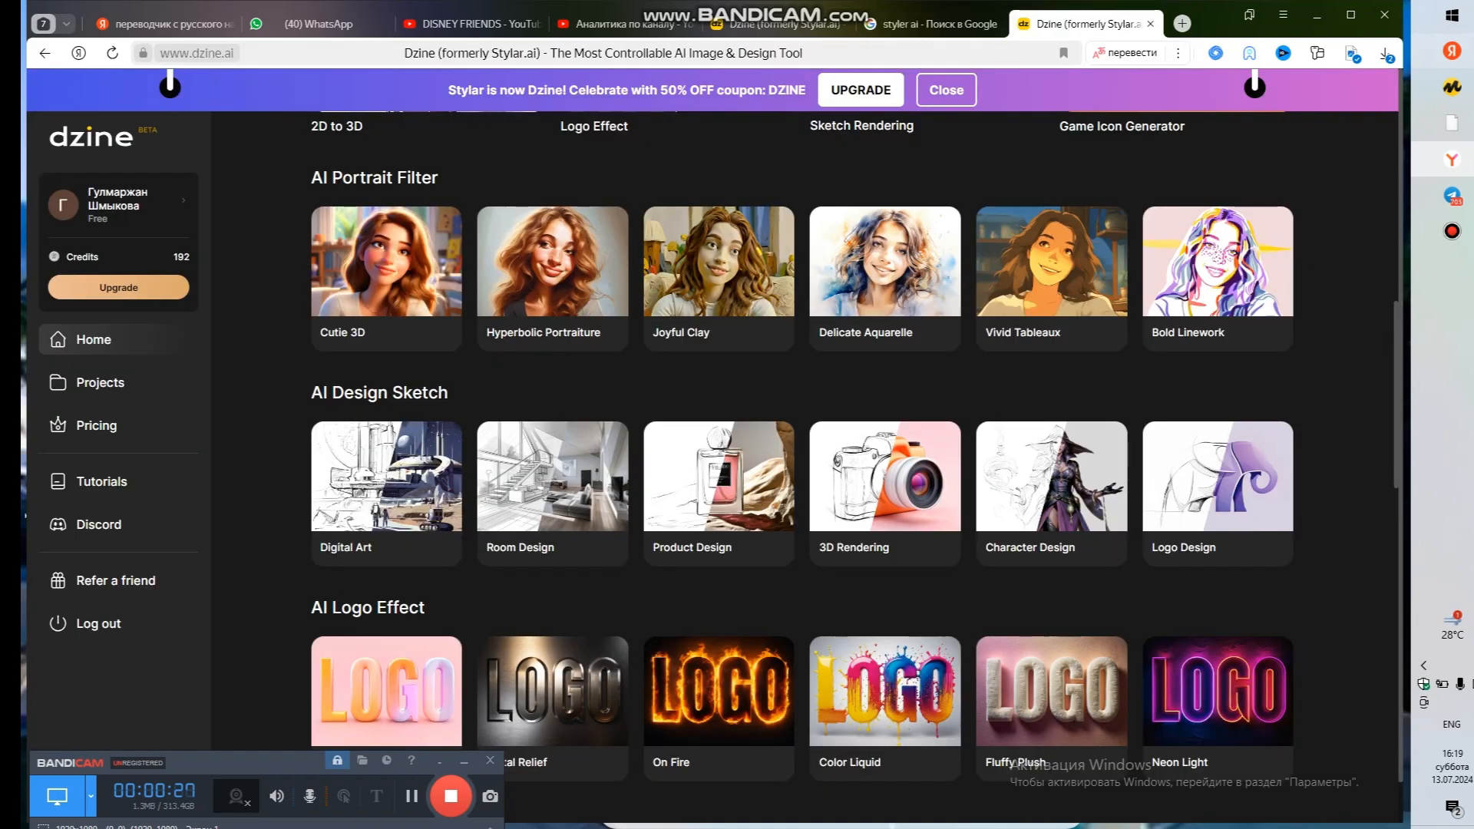
left_click(934, 274)
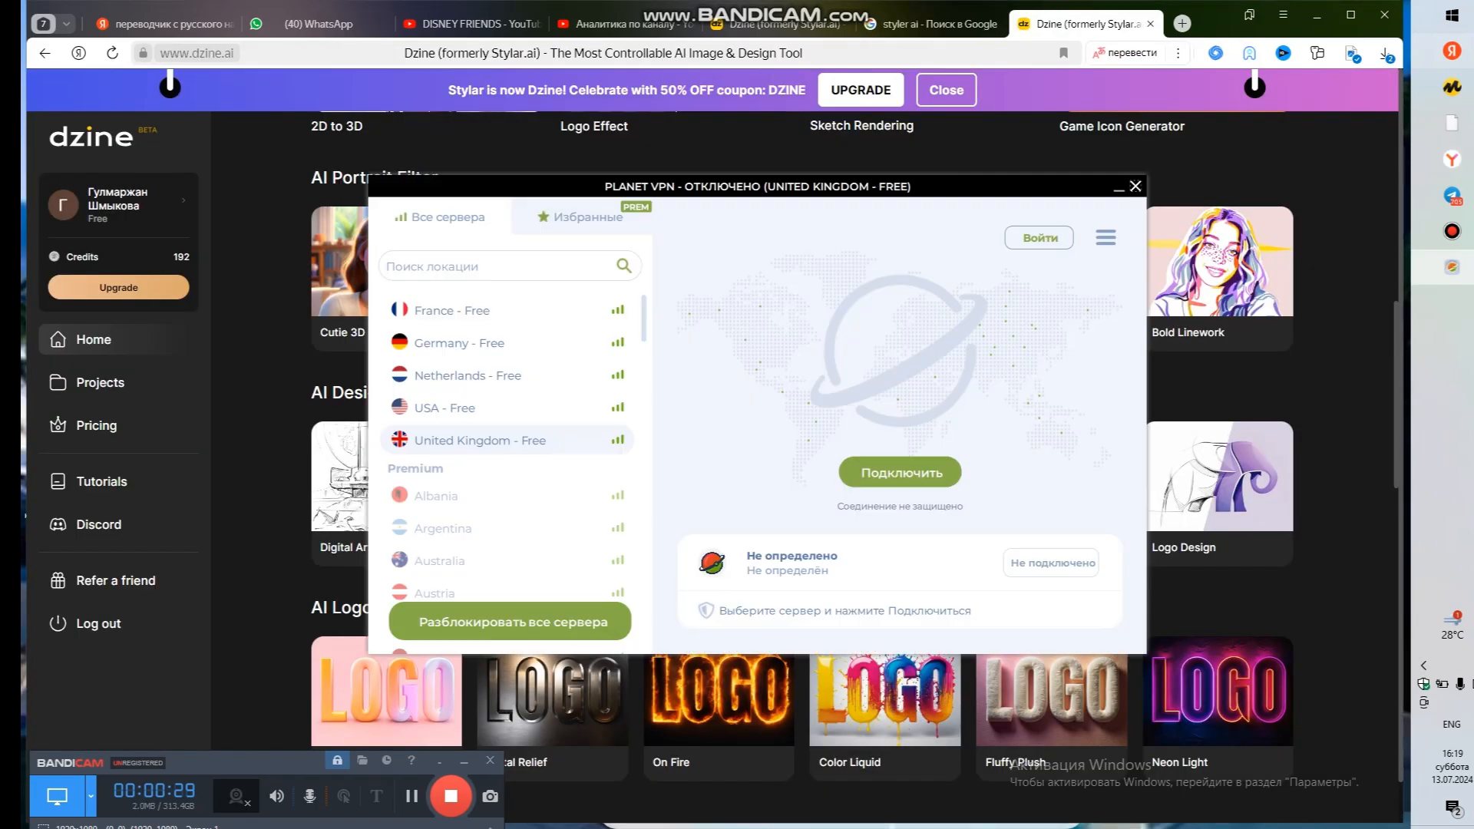
left_click(1136, 186)
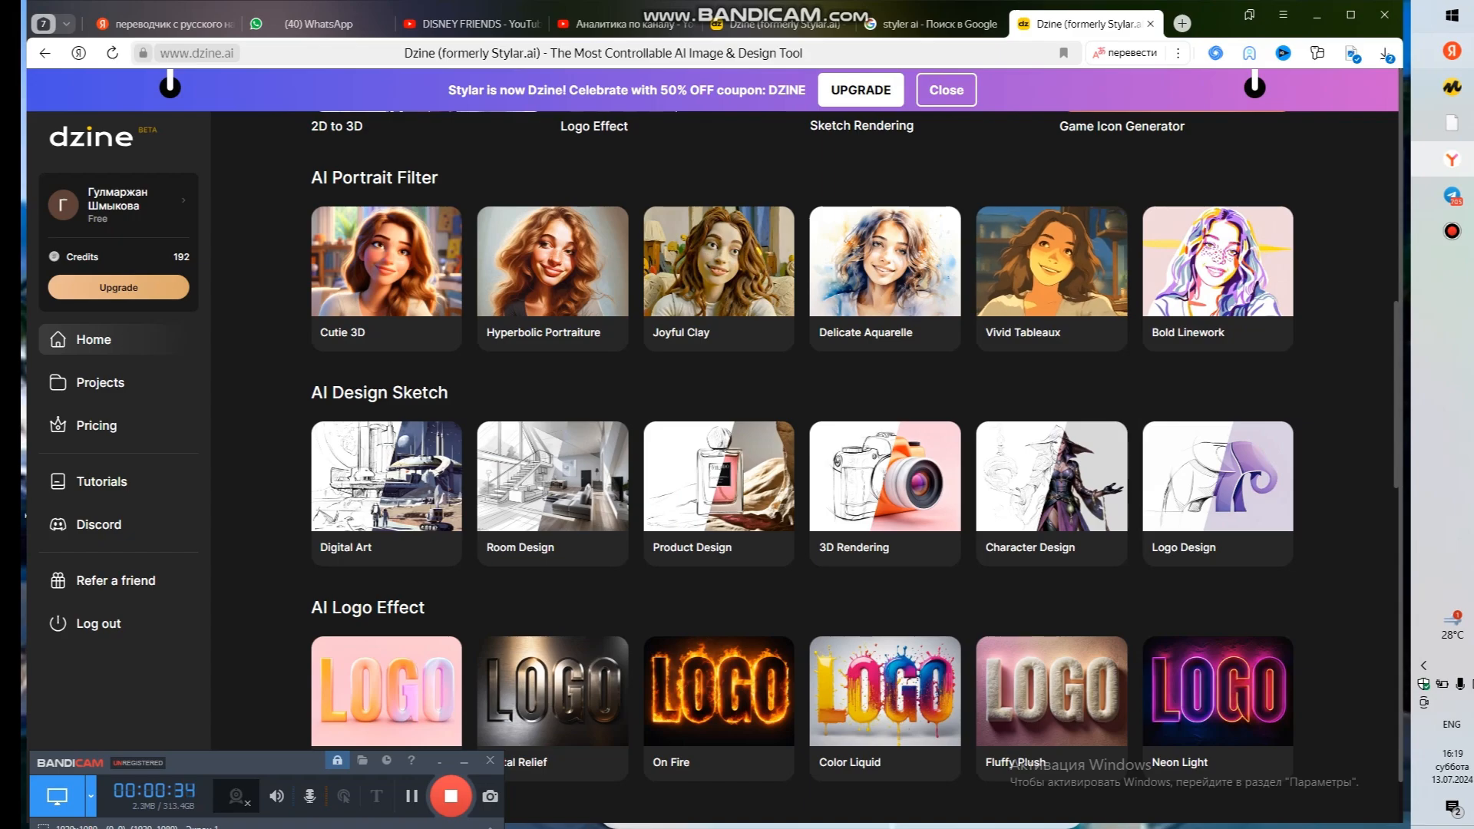
Step: Look through the Dzine home page's style categories, from Popular and AI Portrait Filter down to the Style Library, and return to the start
scroll(802, 461, "up", 5)
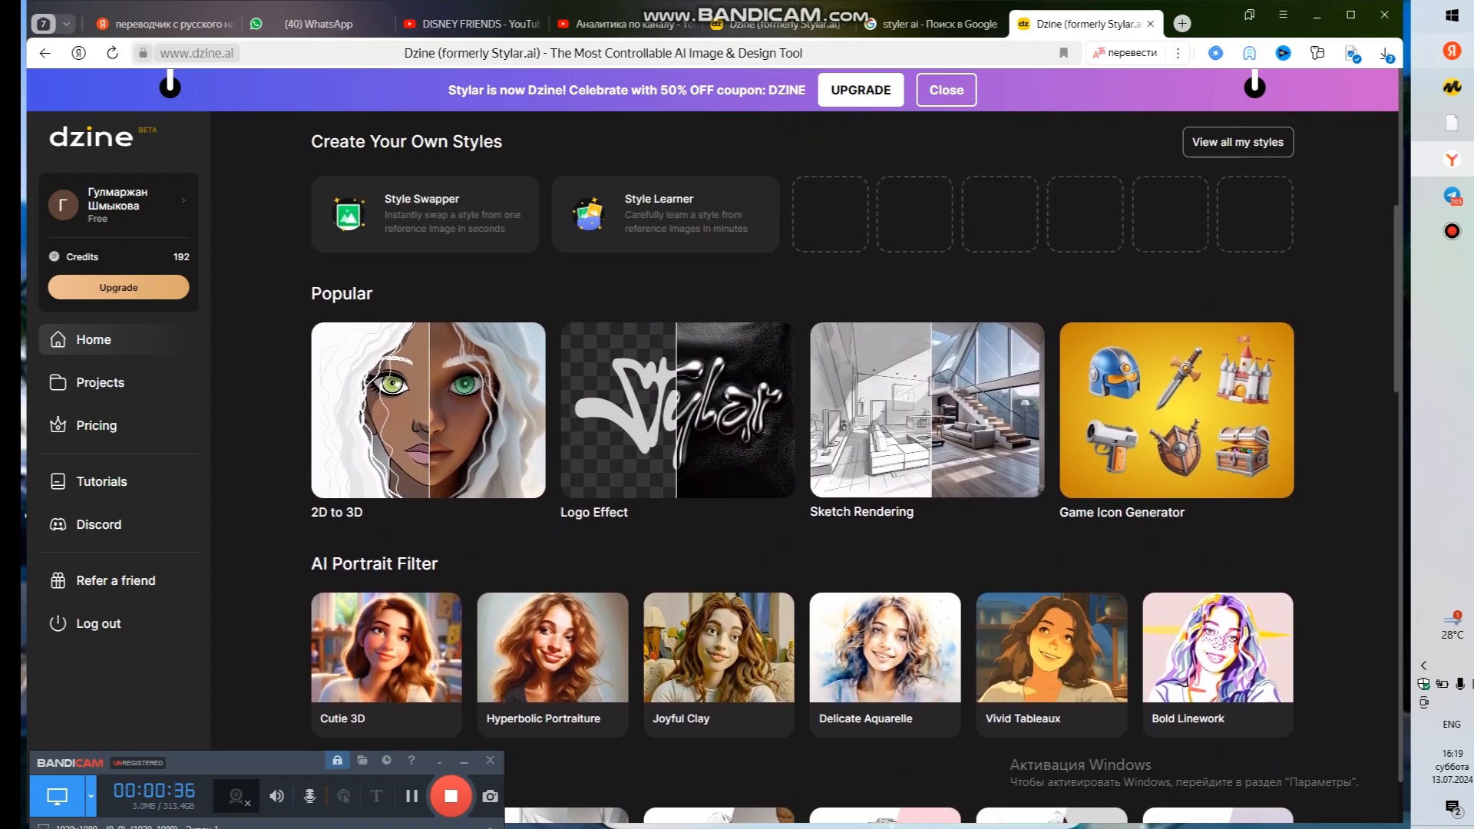
scroll(792, 467, "down", 1)
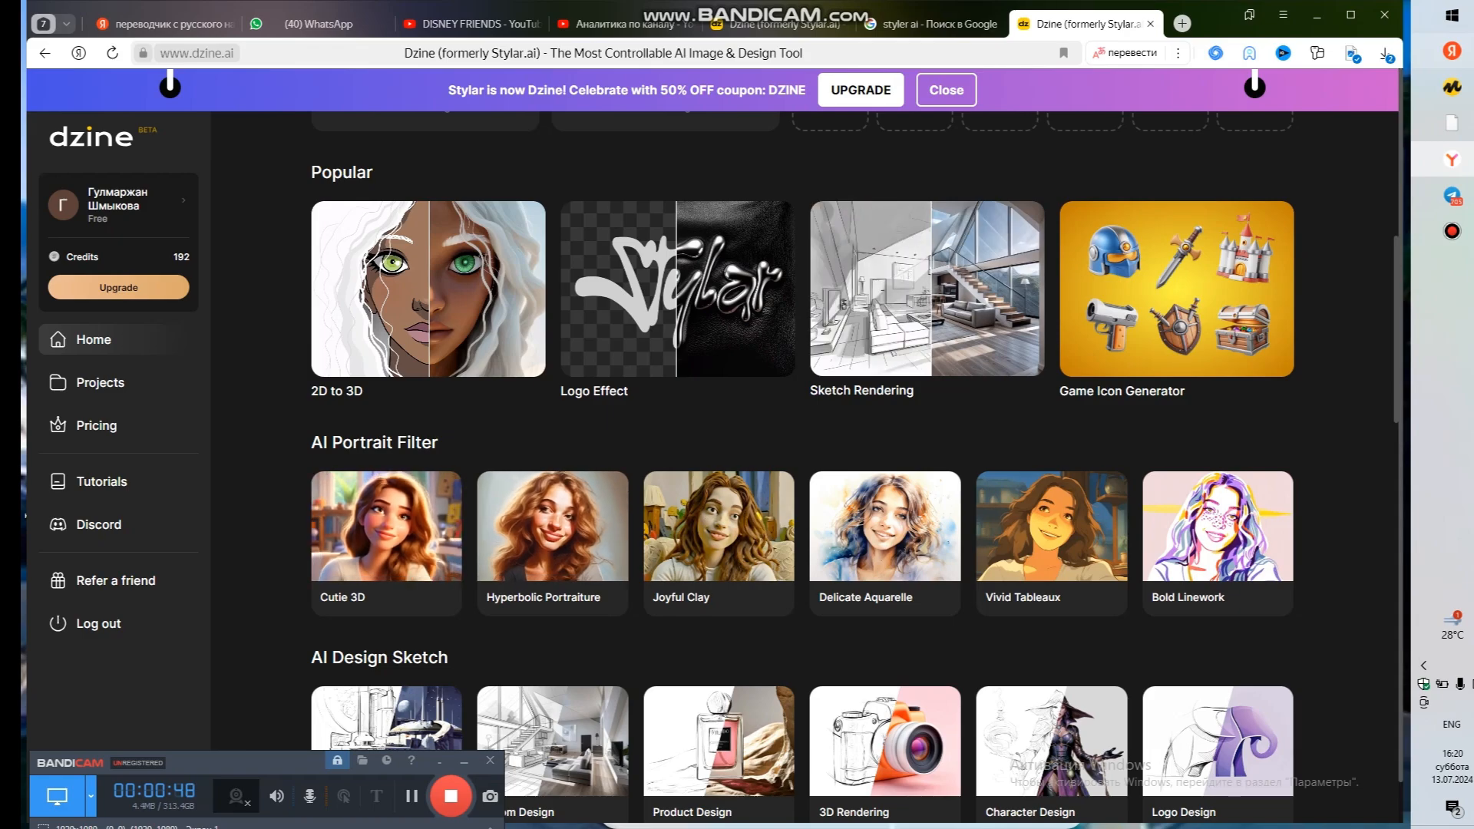
scroll(802, 461, "down", 3)
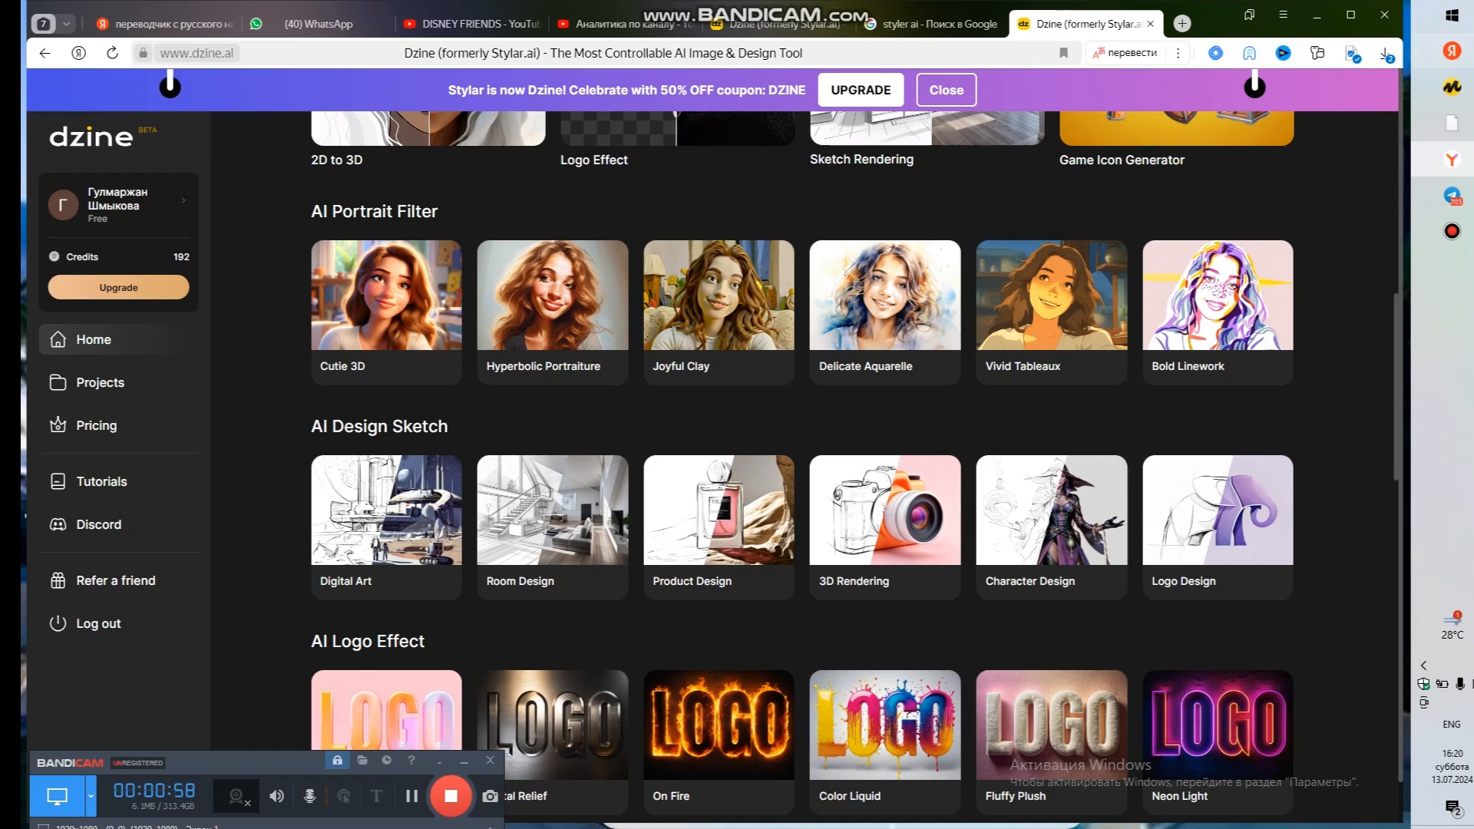
scroll(722, 441, "down", 1)
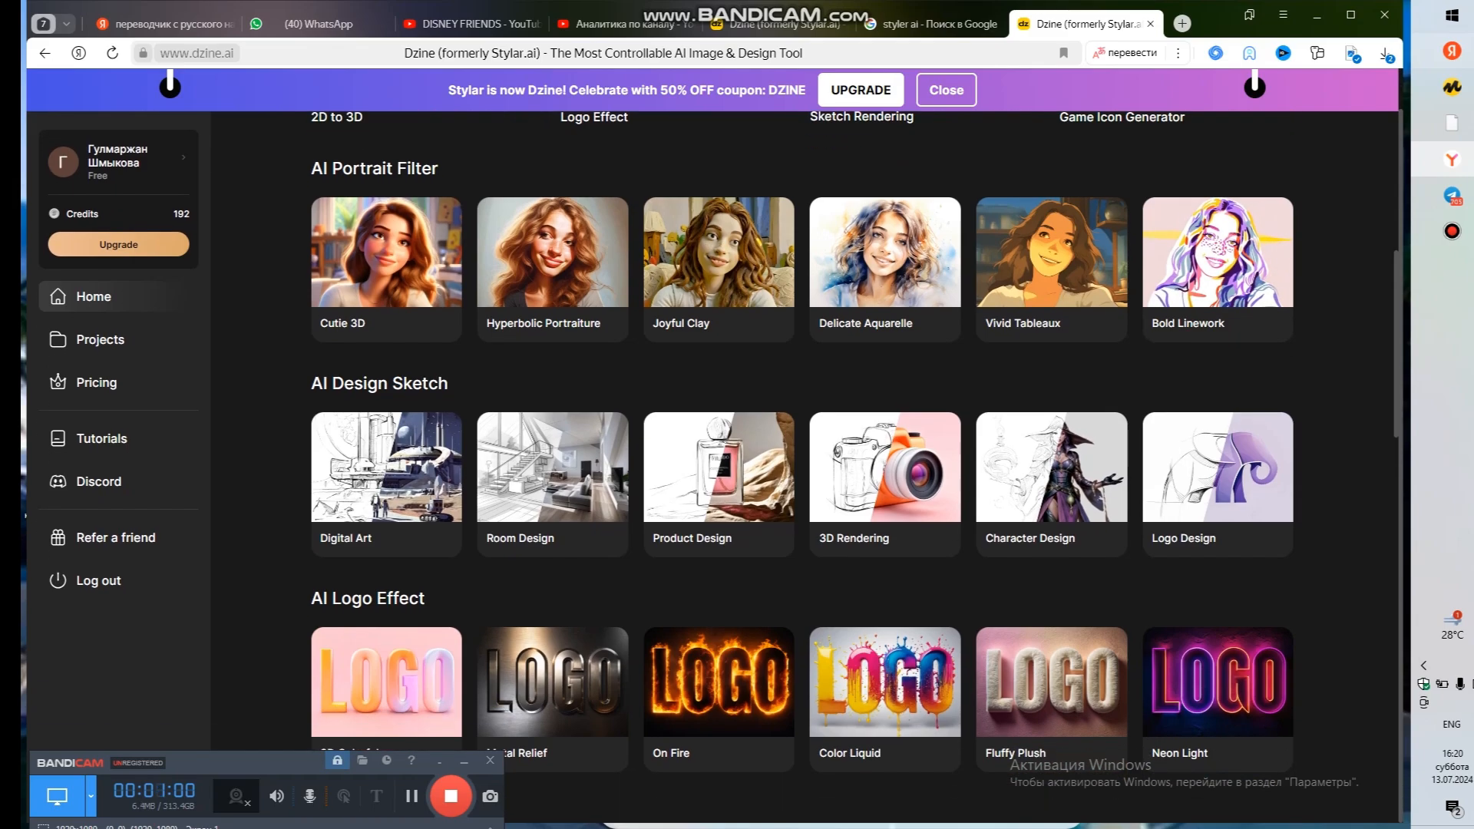
scroll(790, 468, "down", 4)
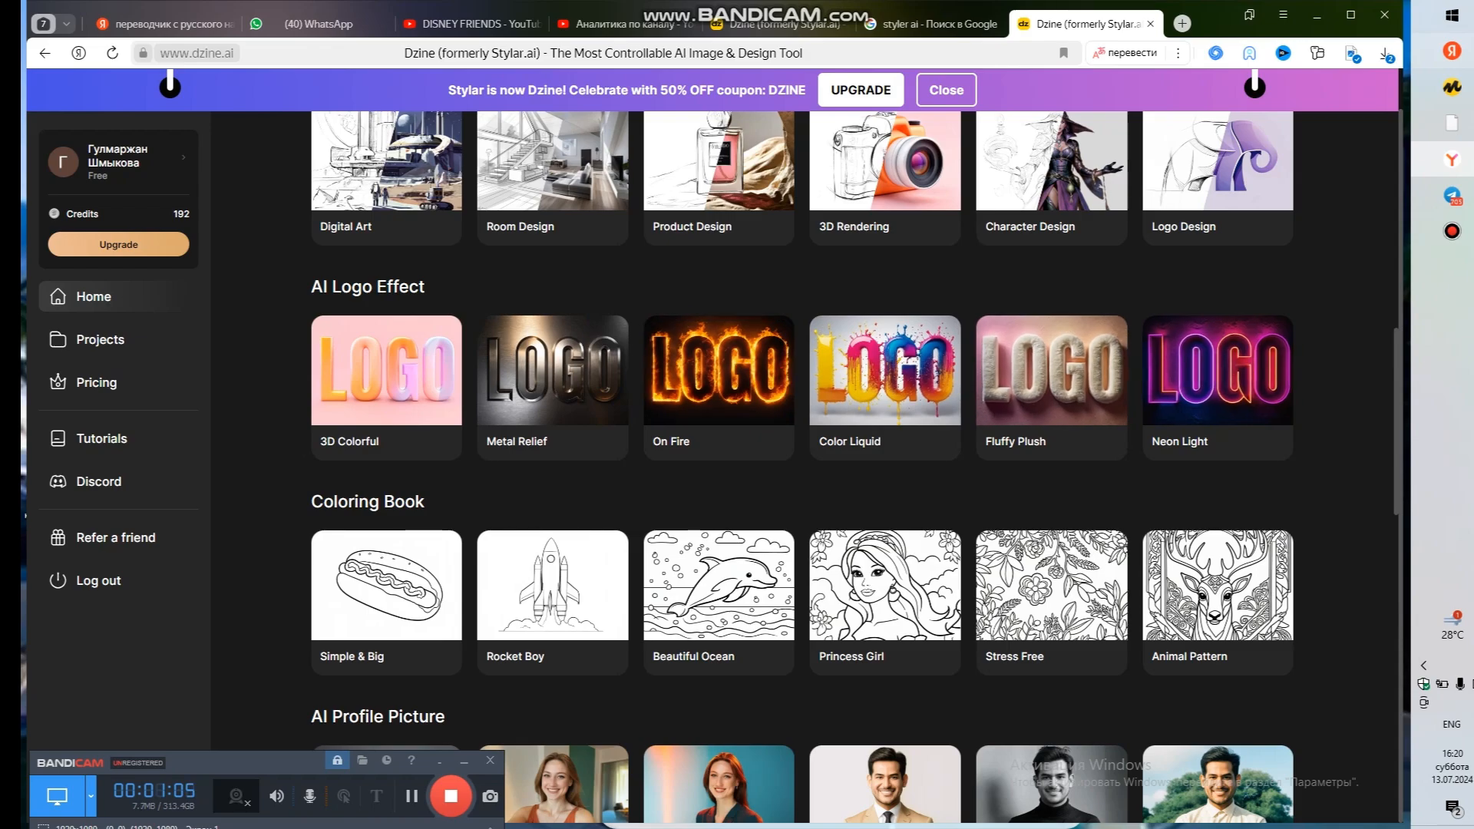
scroll(803, 467, "down", 3)
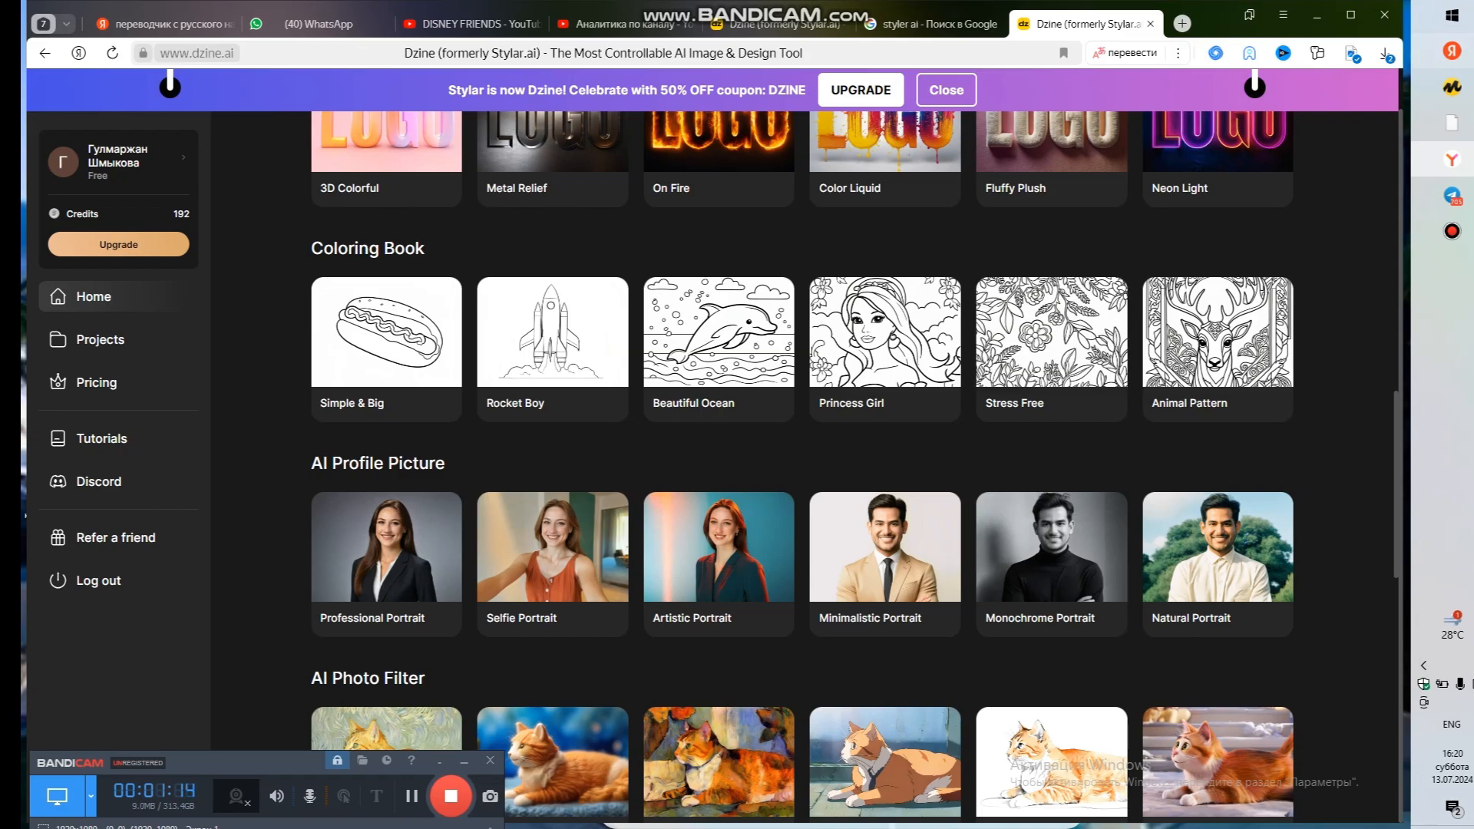
scroll(803, 468, "down", 3)
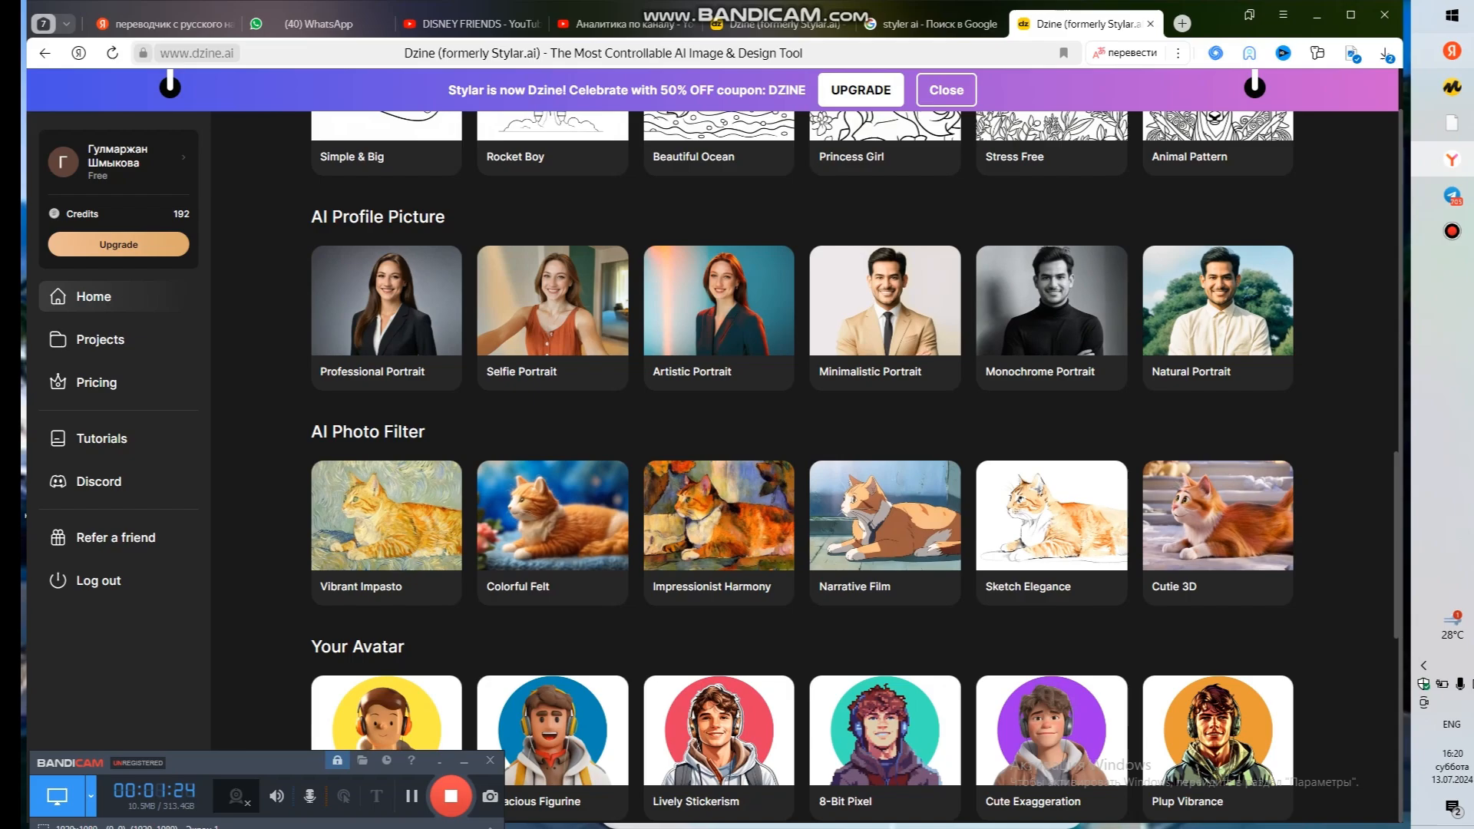
scroll(802, 461, "down", 4)
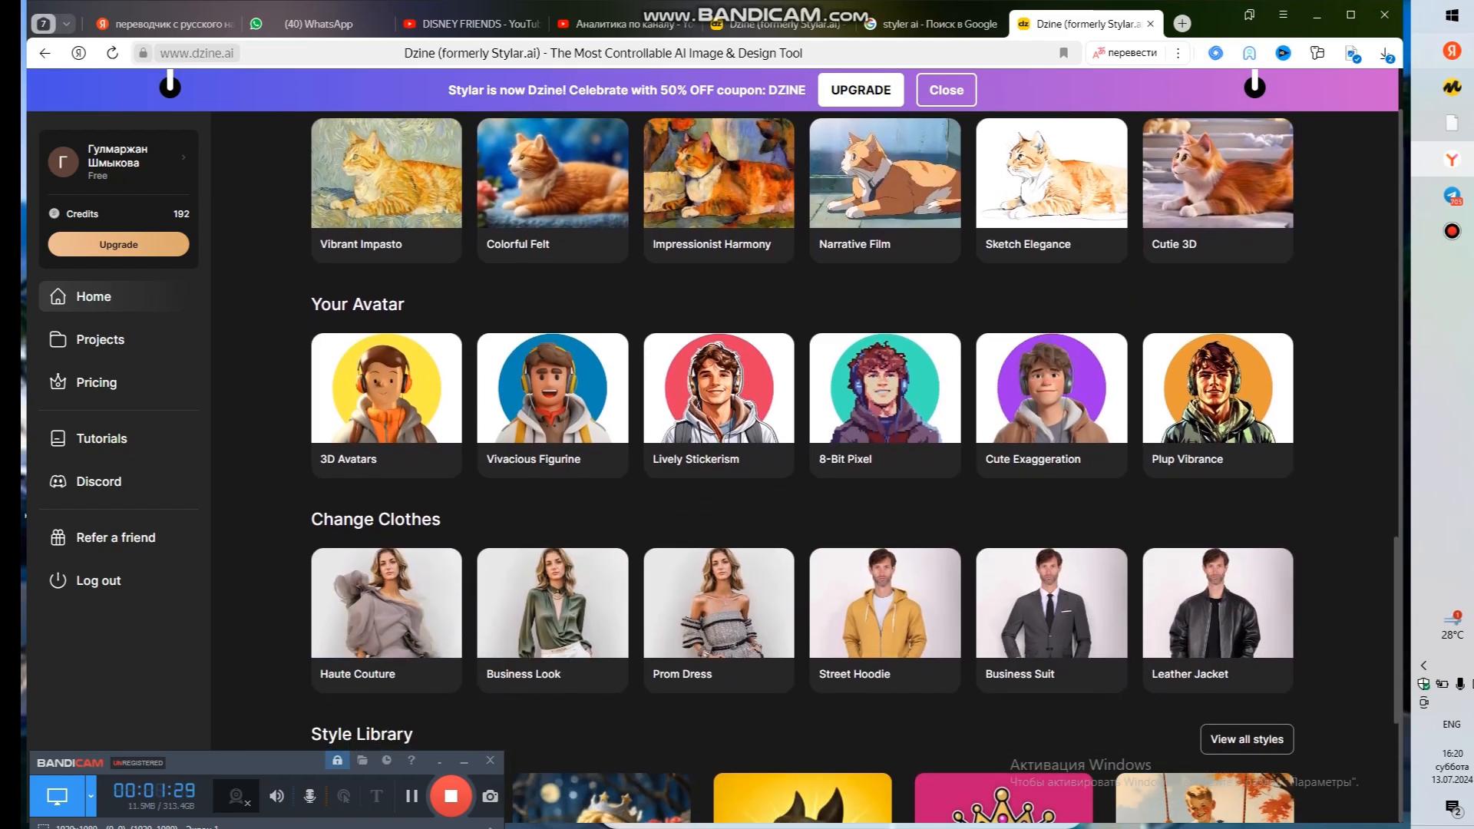
scroll(969, 467, "down", 3)
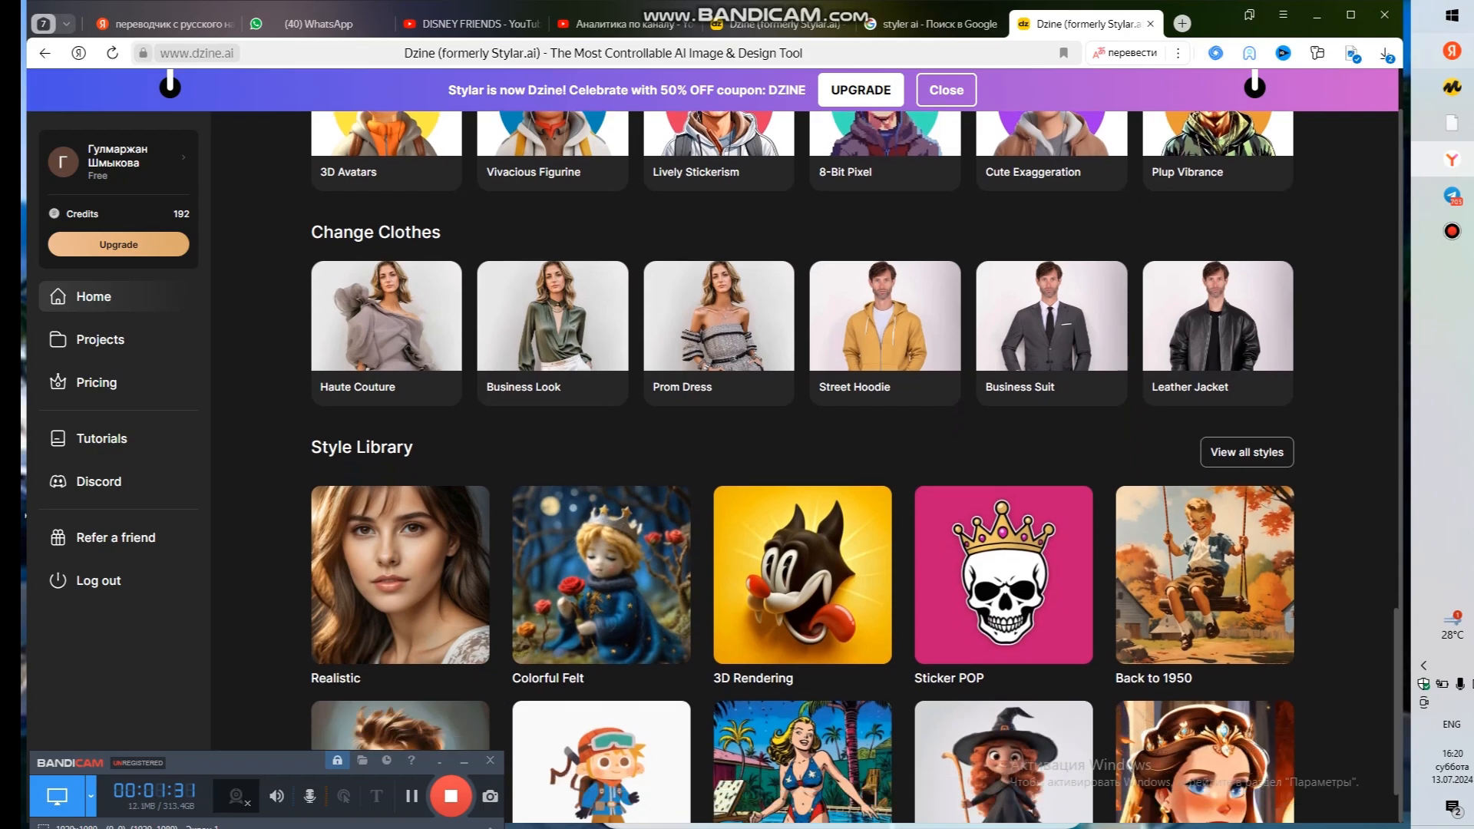
scroll(969, 467, "down", 2)
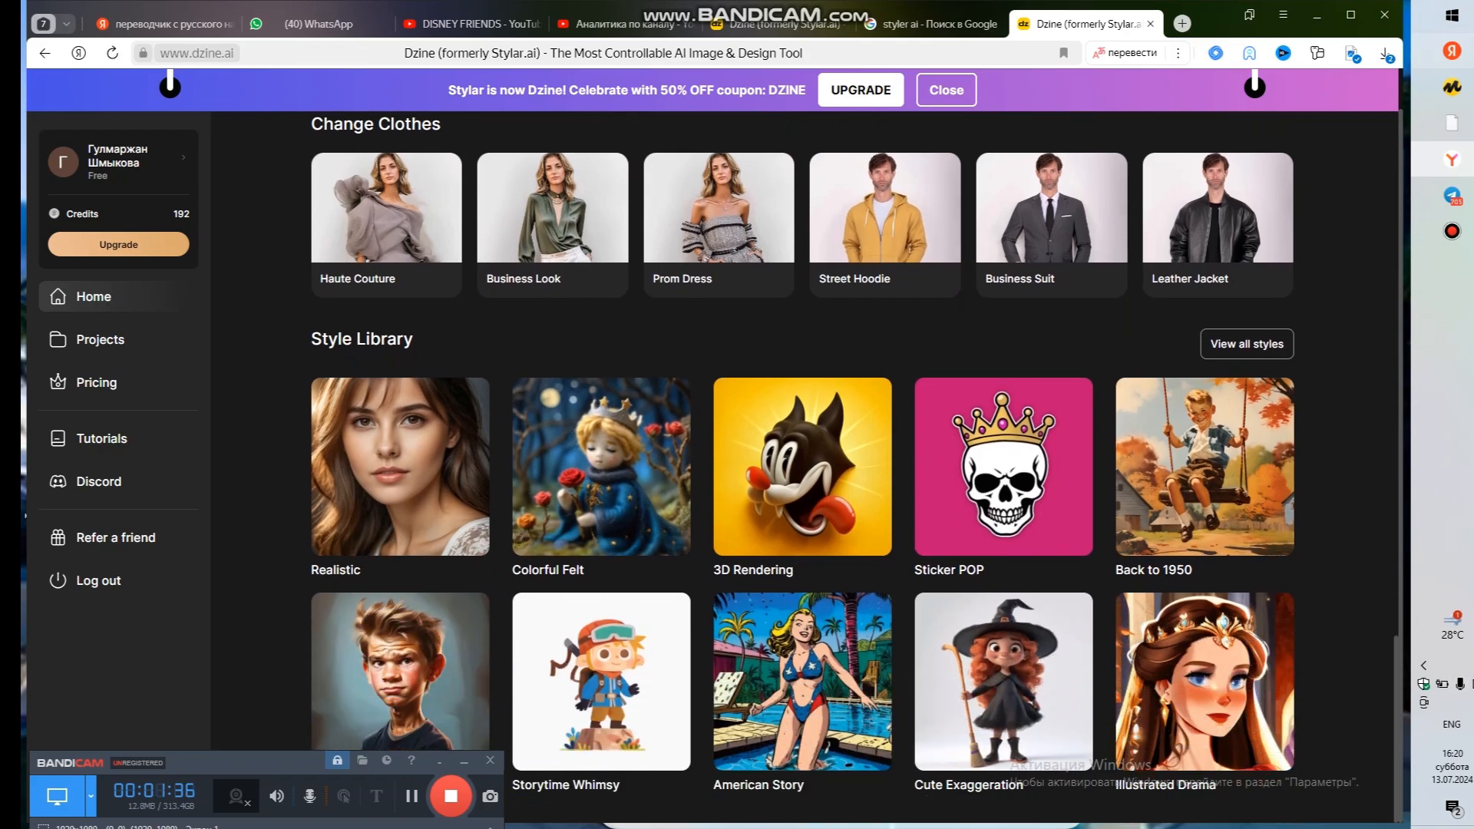
scroll(803, 467, "up", 20)
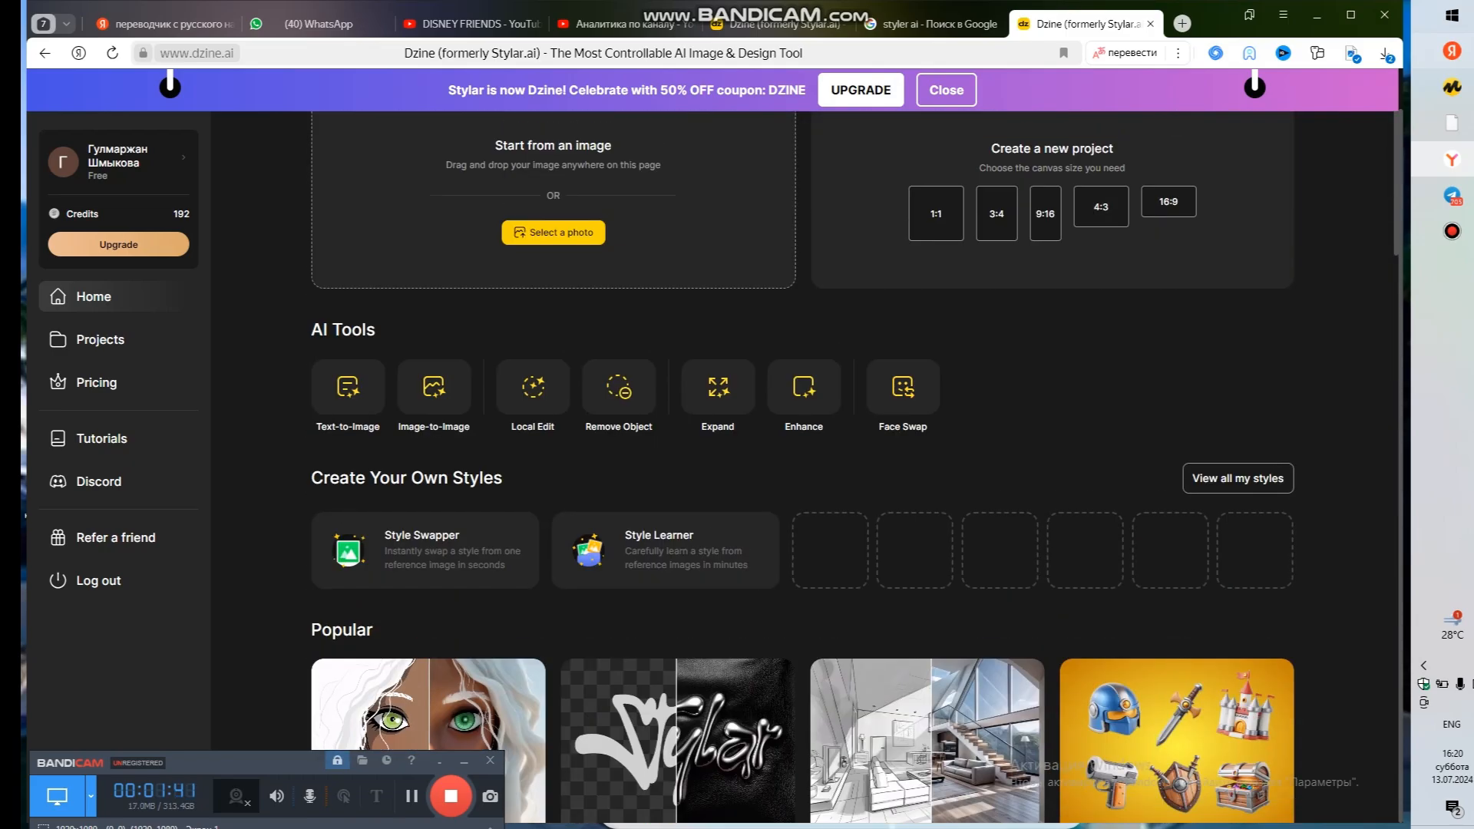
scroll(722, 445, "up", 1)
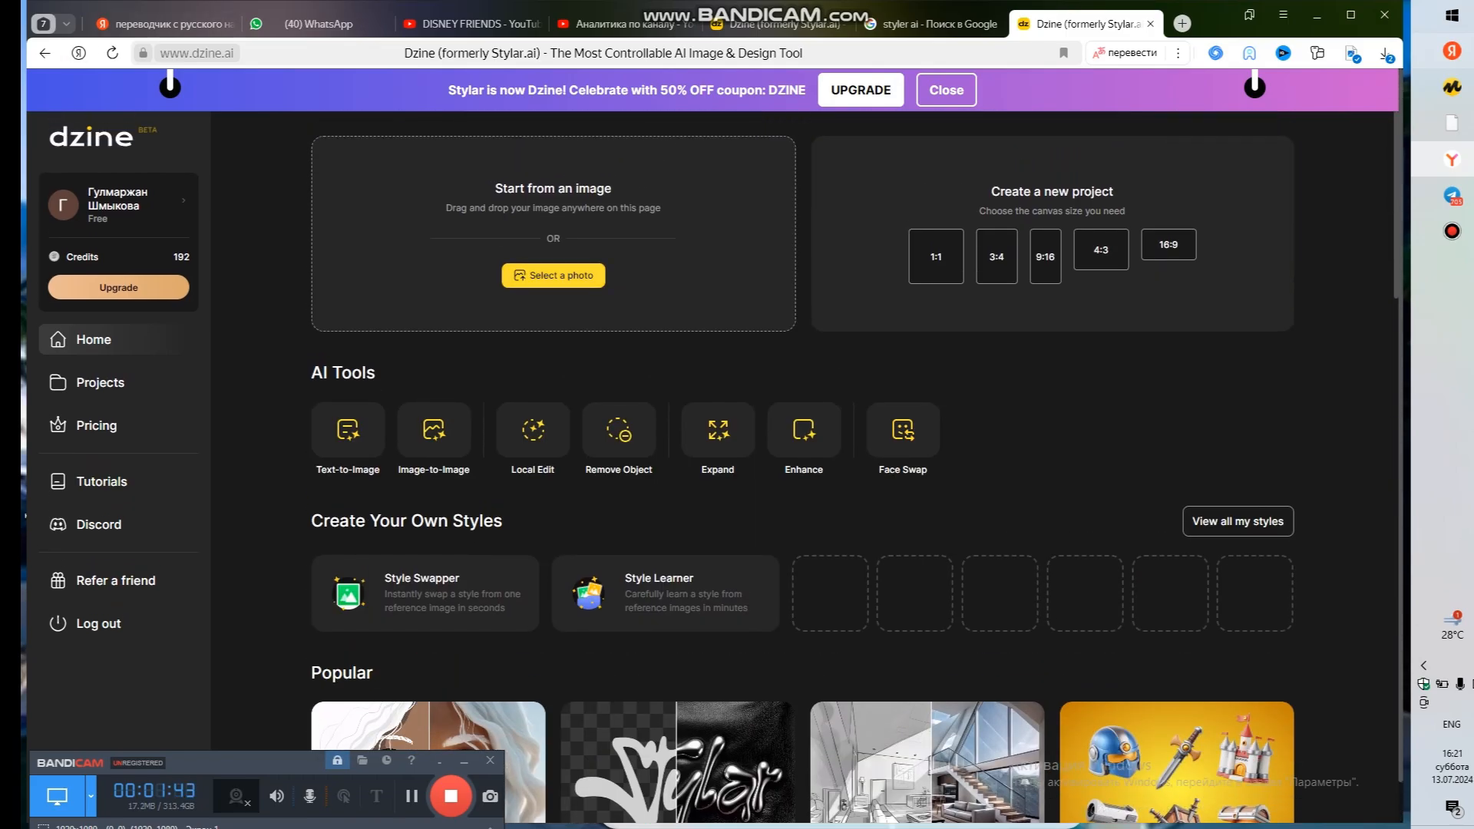
Step: Start a project from the image milaya-malyshka-edinorozhka.jpg in the Downloads folder
left_click(553, 275)
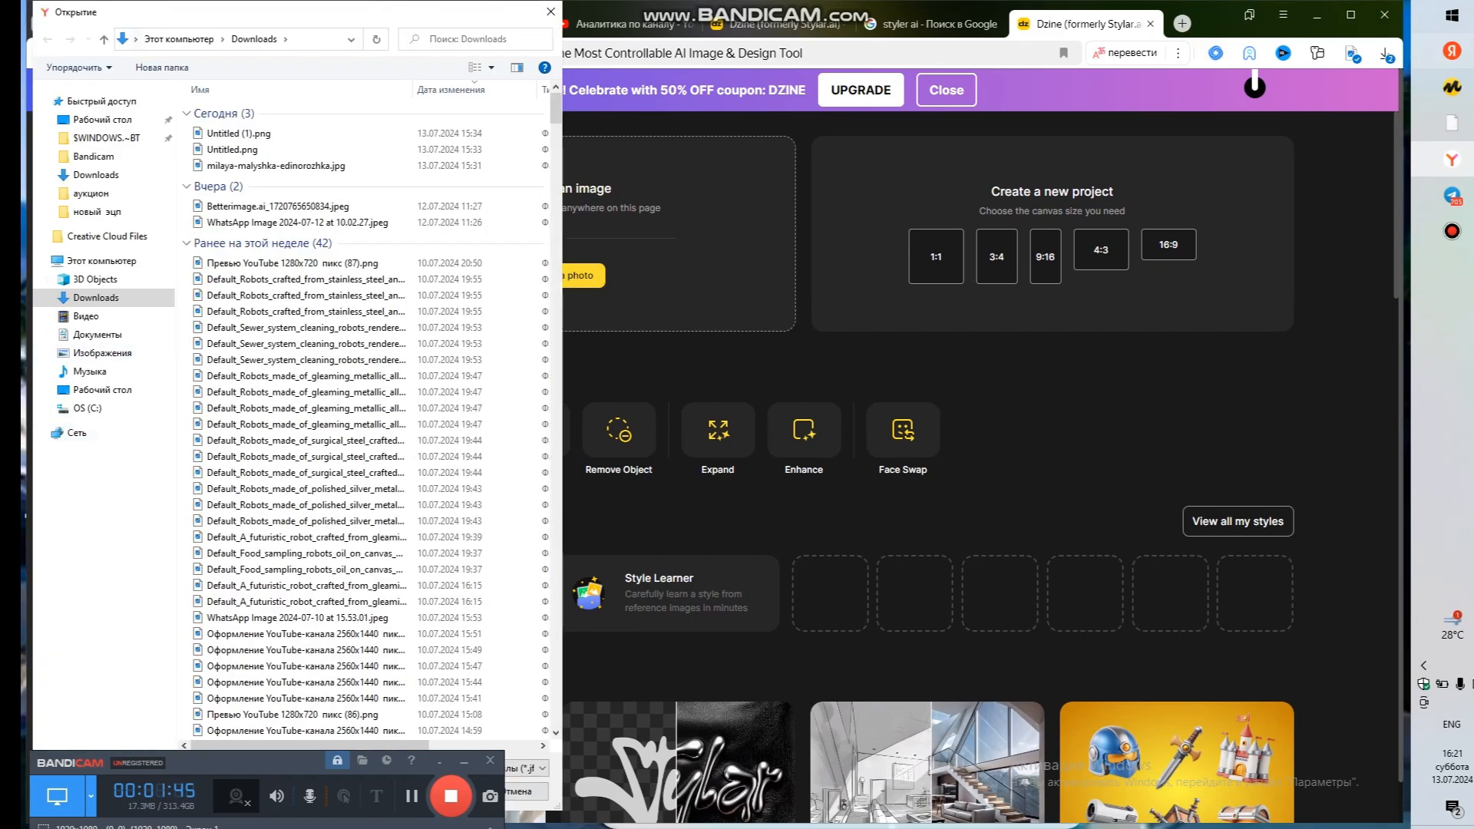
left_click(276, 166)
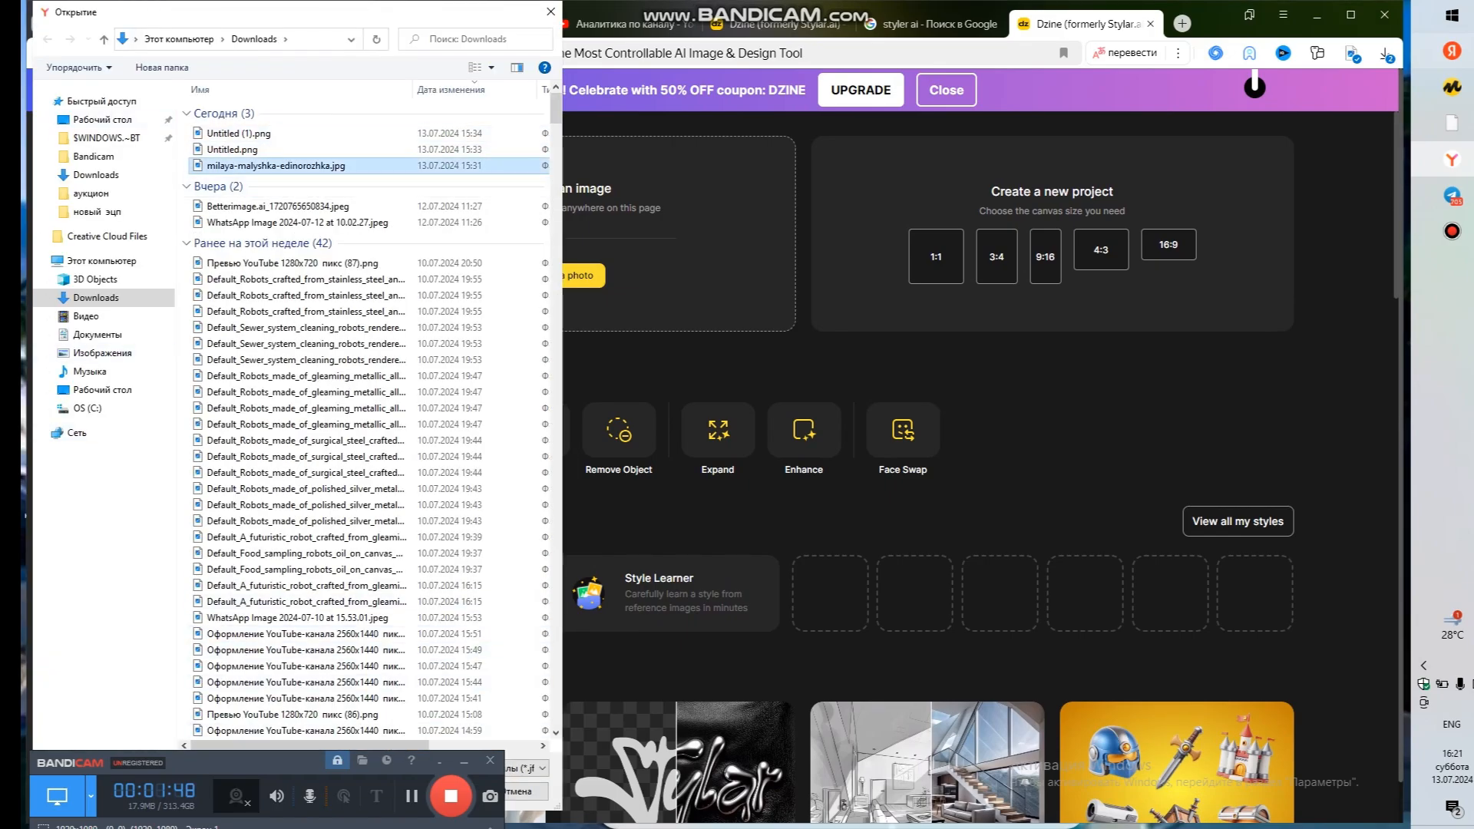
left_click_drag(246, 759, 234, 828)
left_click(438, 792)
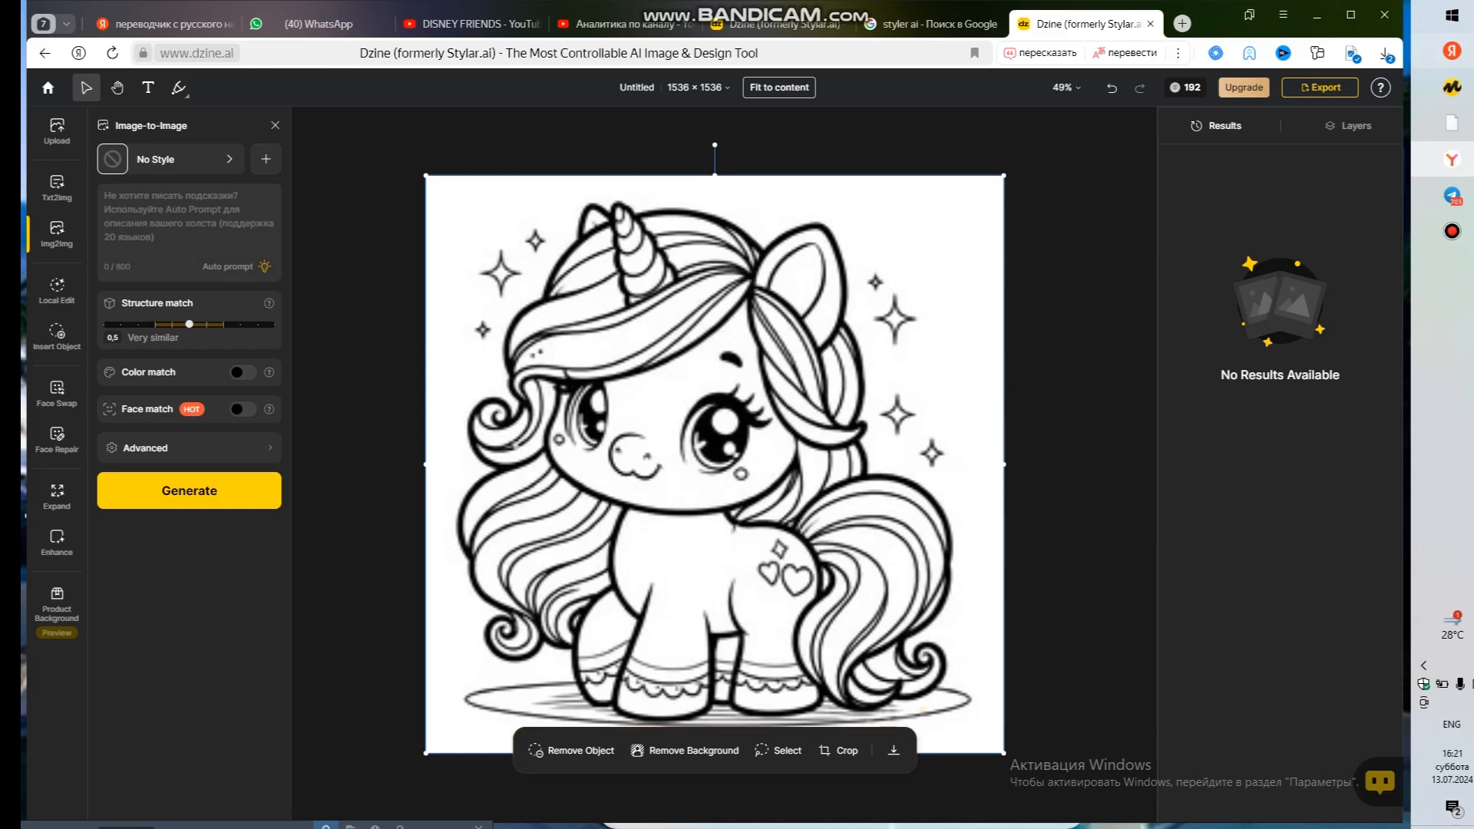
Step: Examine the previews of the editor's AI tools, including Local Edit, Insert Object, Face Swap, Face Repair, Expand and Enhance
mouse_move(57, 188)
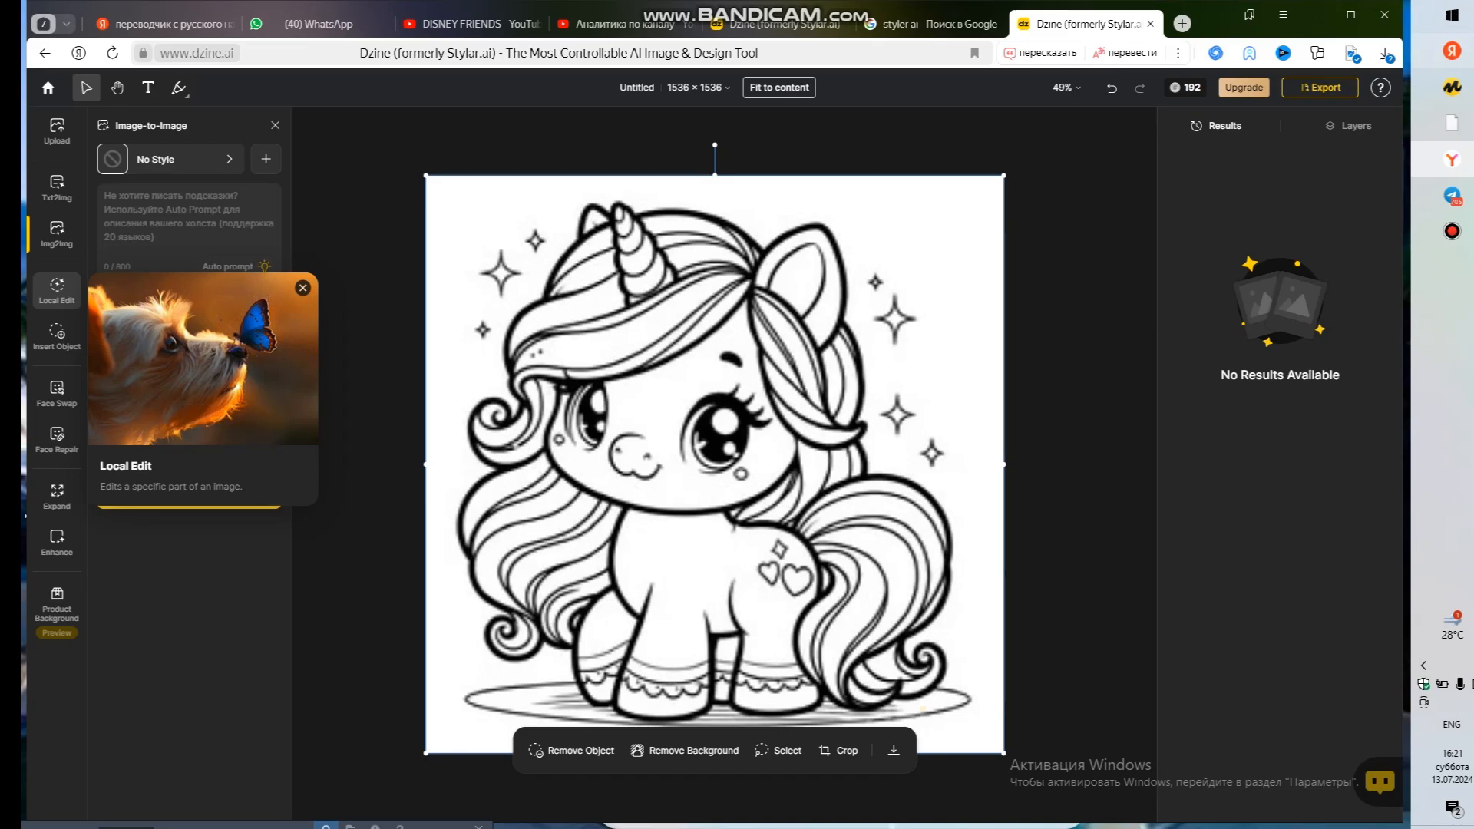
mouse_move(57, 337)
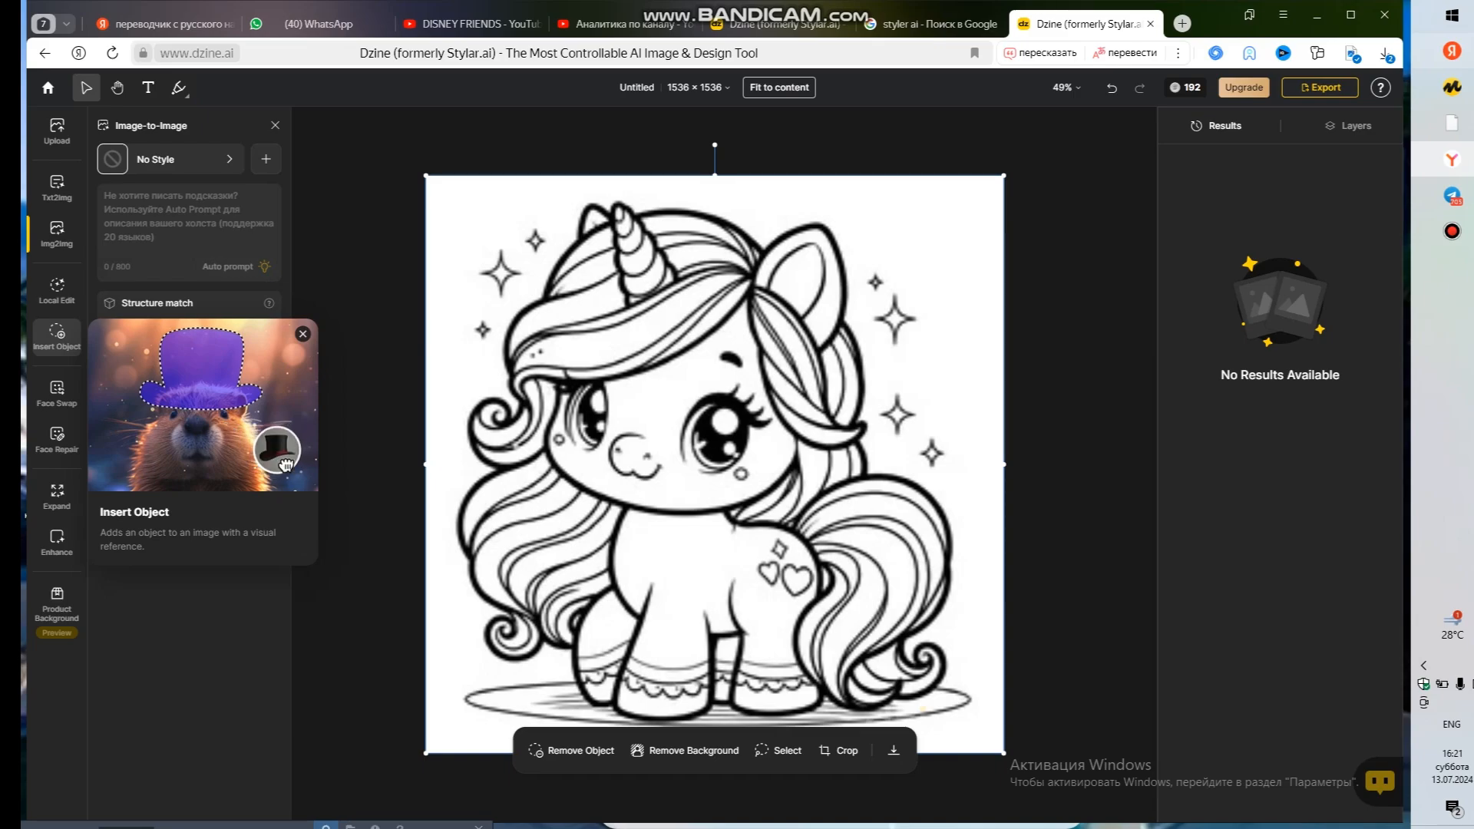
mouse_move(57, 393)
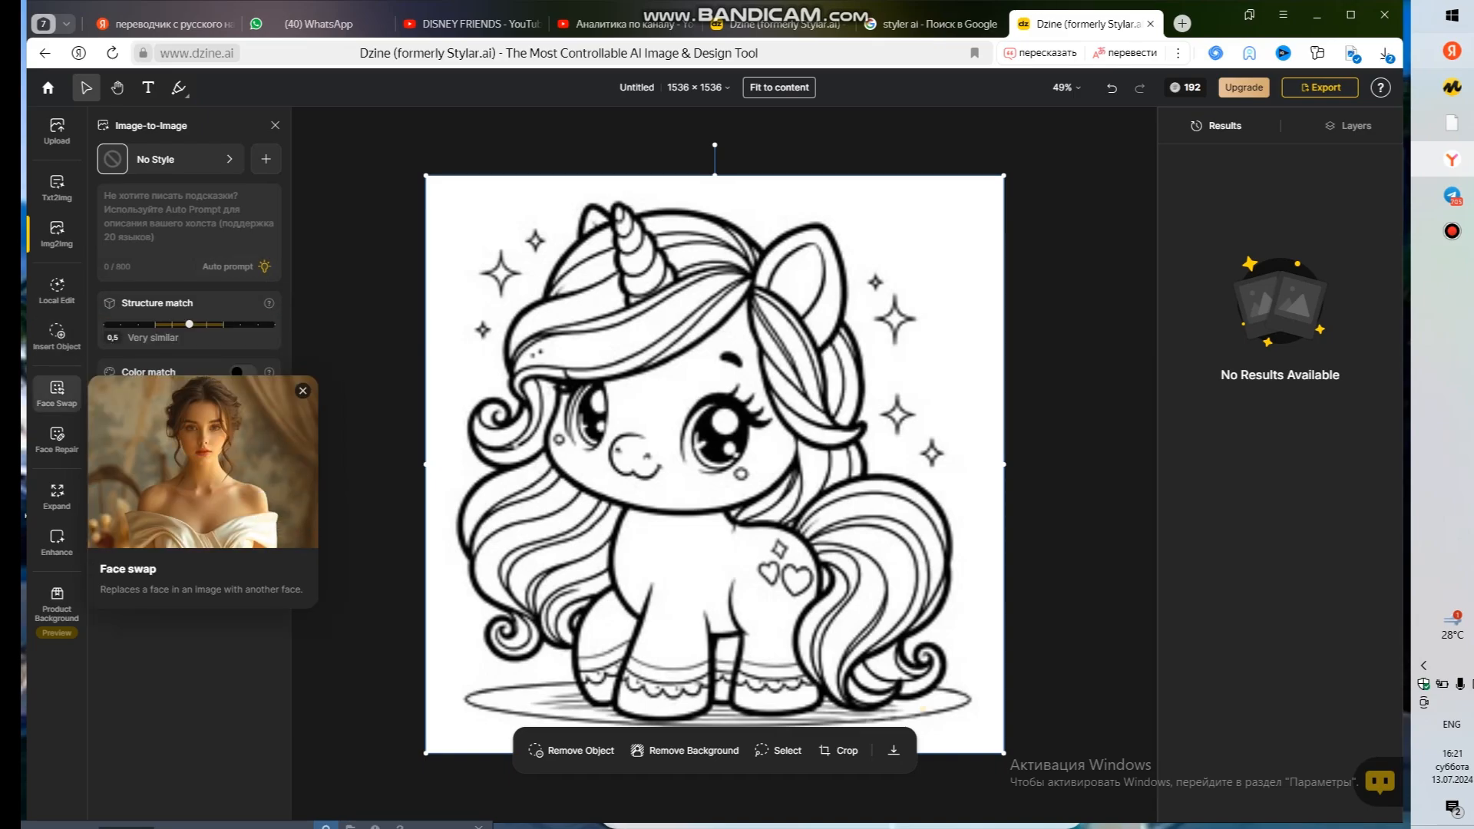
mouse_move(56, 439)
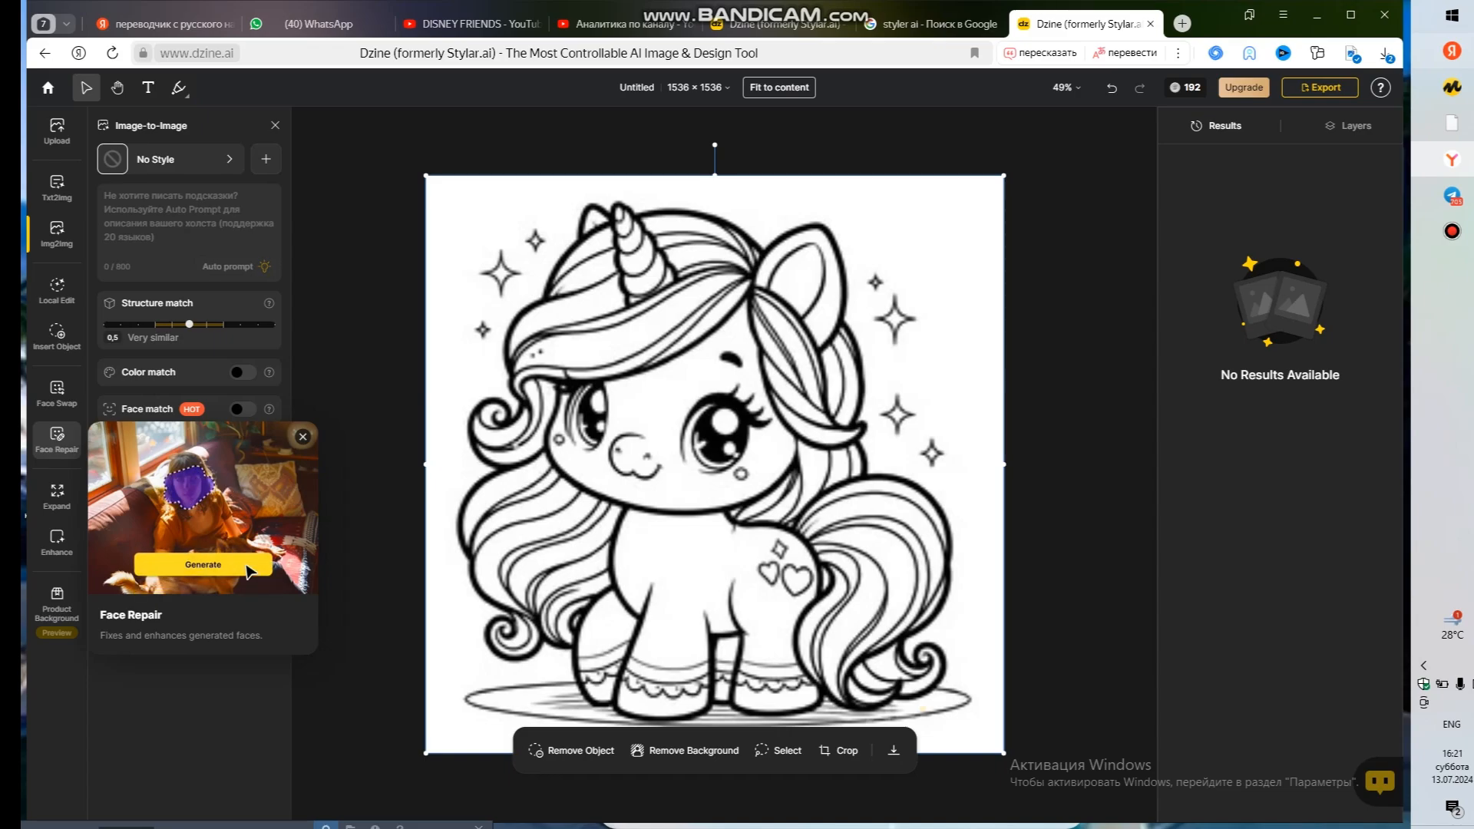
mouse_move(57, 495)
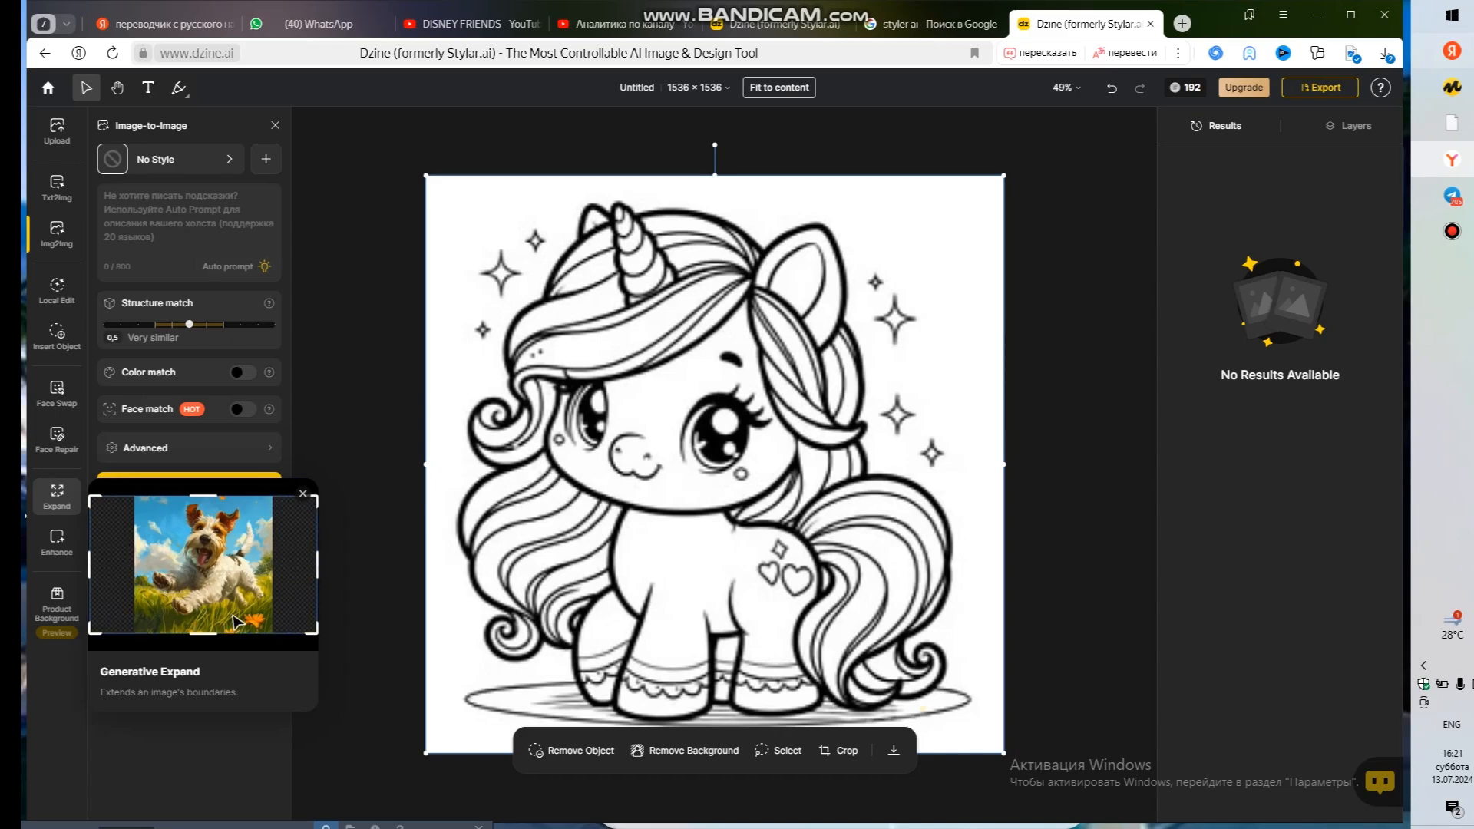
mouse_move(57, 541)
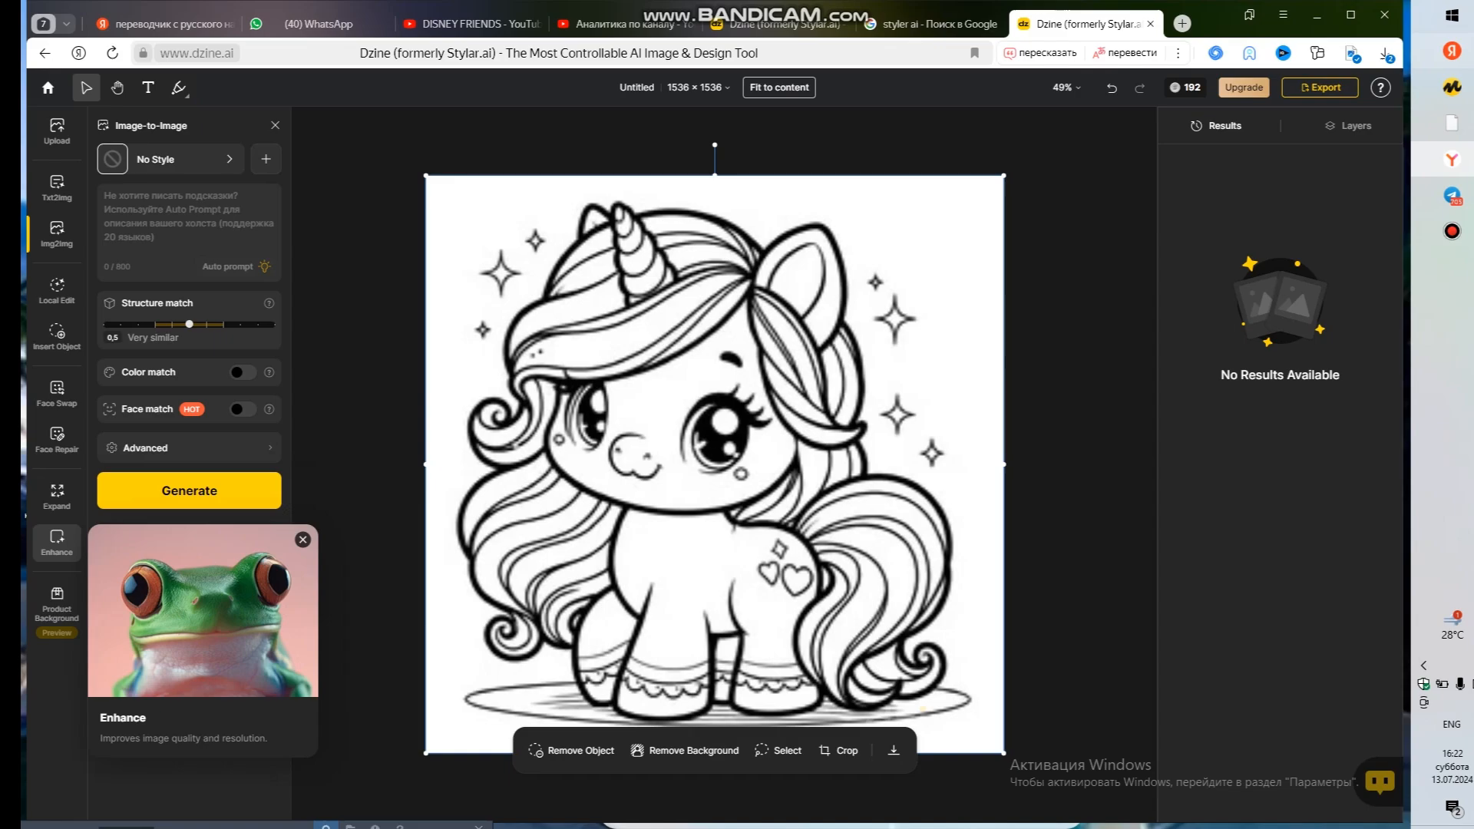
mouse_move(57, 607)
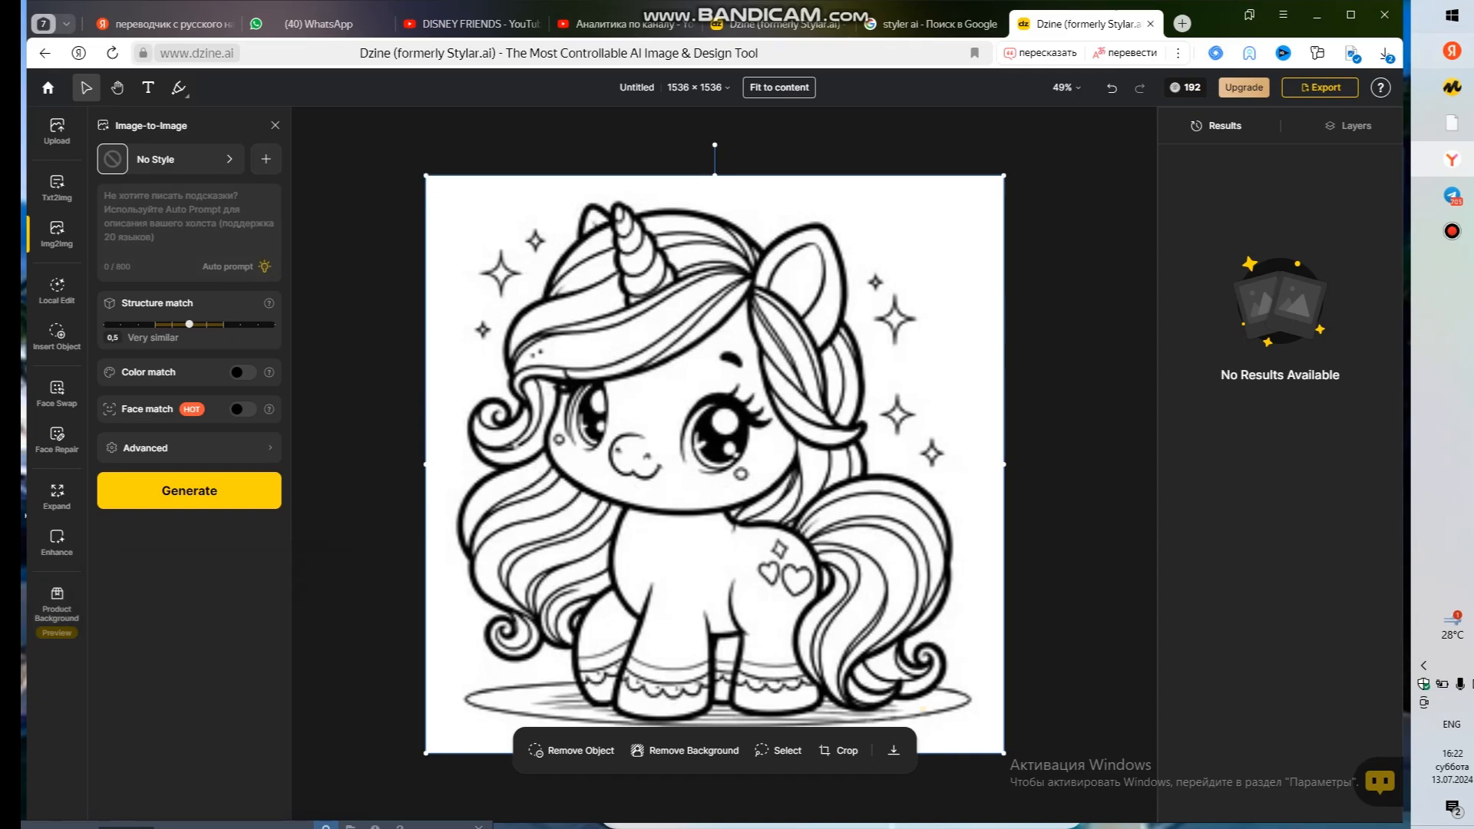
Step: Choose the 3D Rendering style for the Image-to-Image generation
left_click(176, 159)
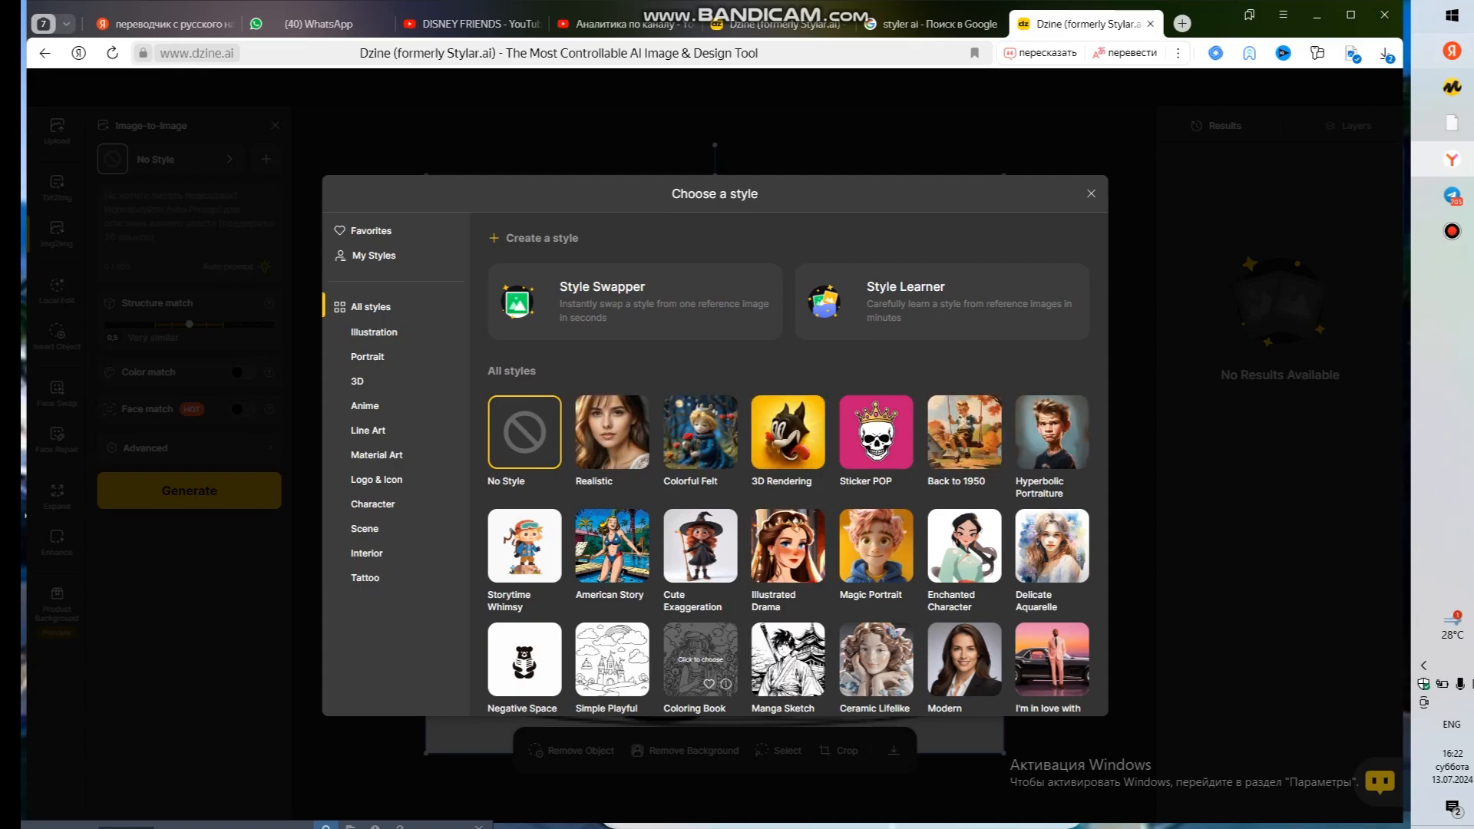
scroll(700, 658, "down", 5)
scroll(700, 659, "up", 5)
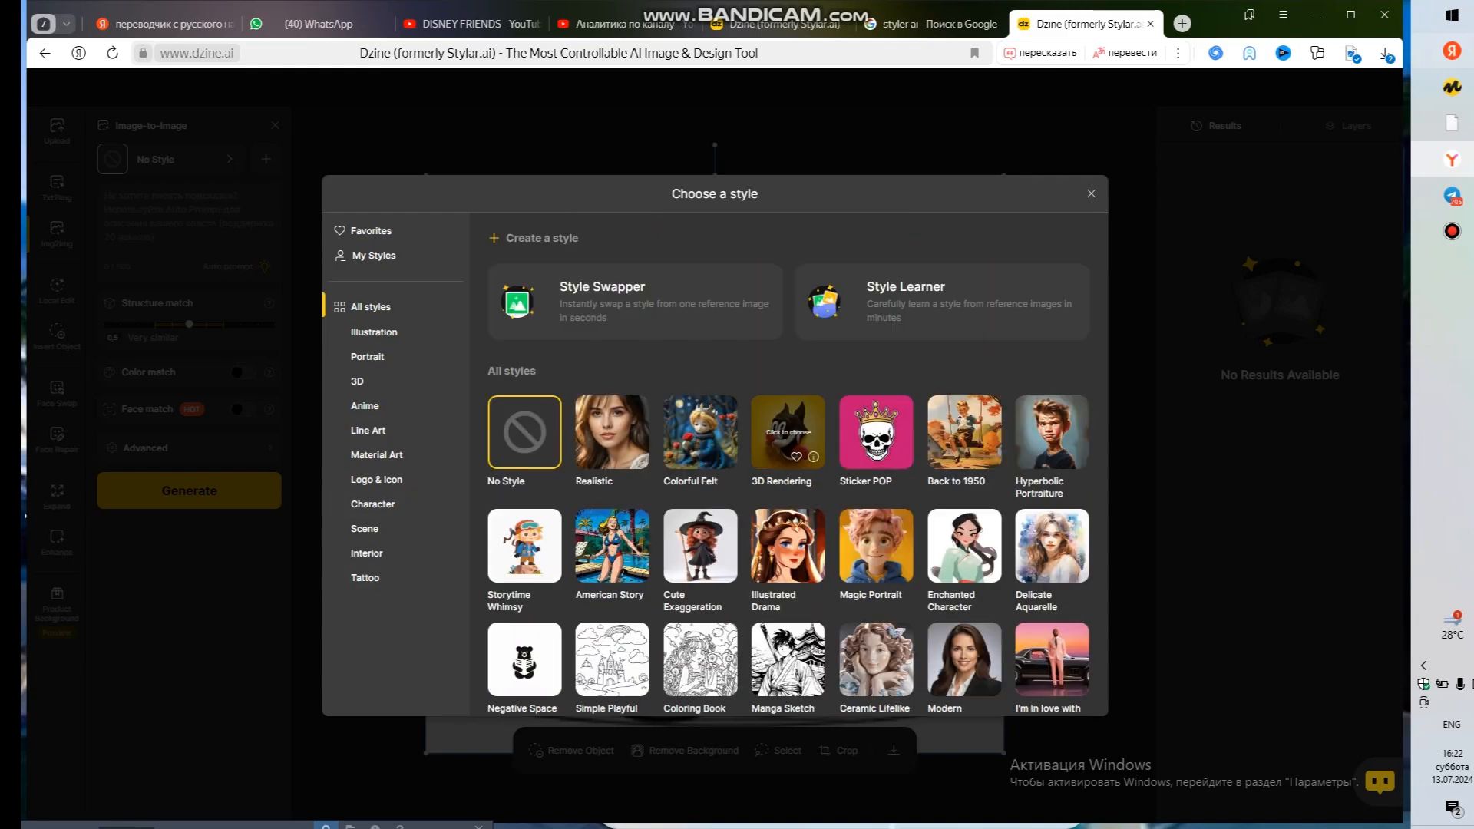
left_click(787, 431)
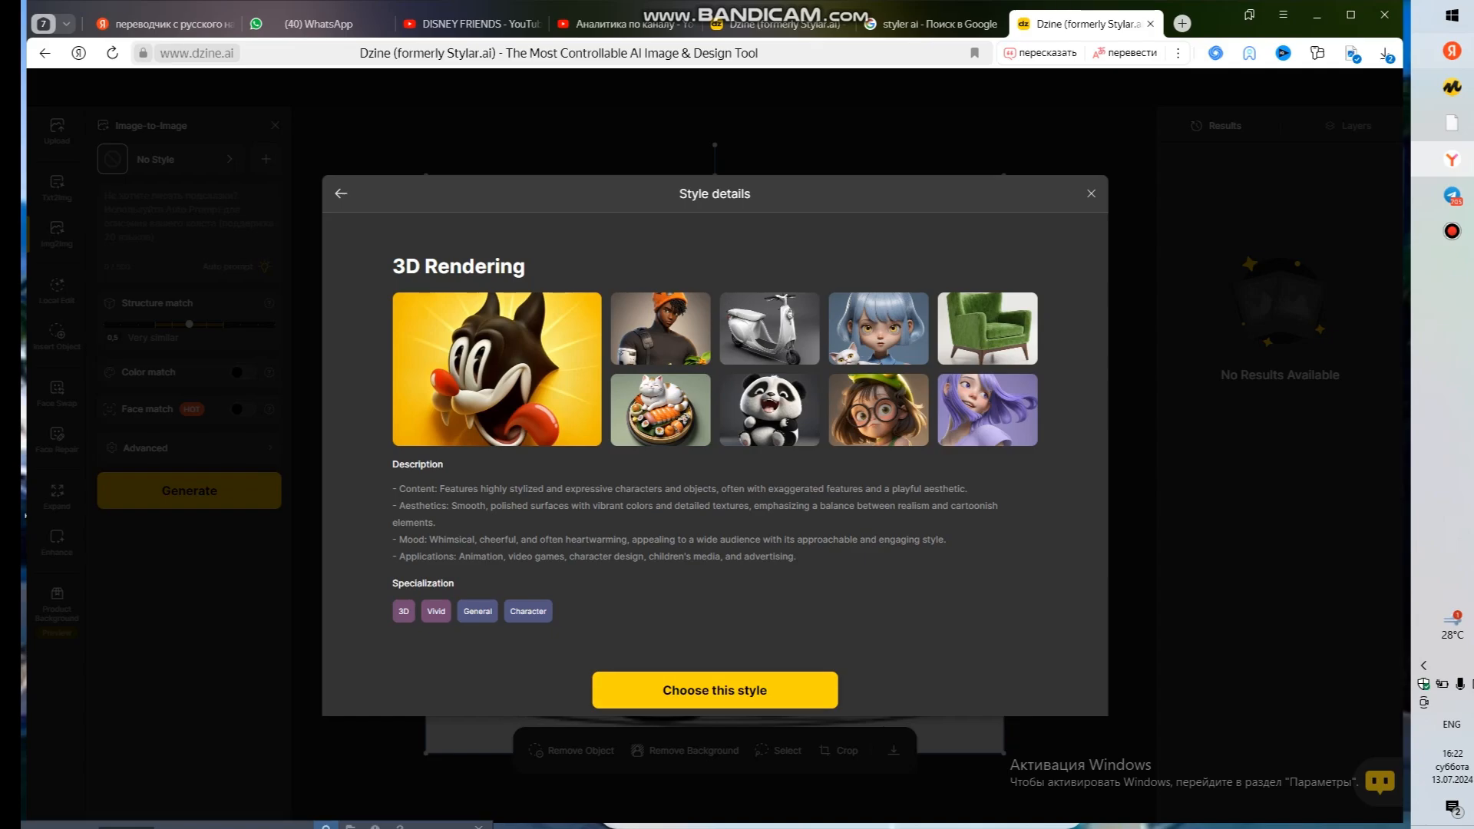
left_click(714, 690)
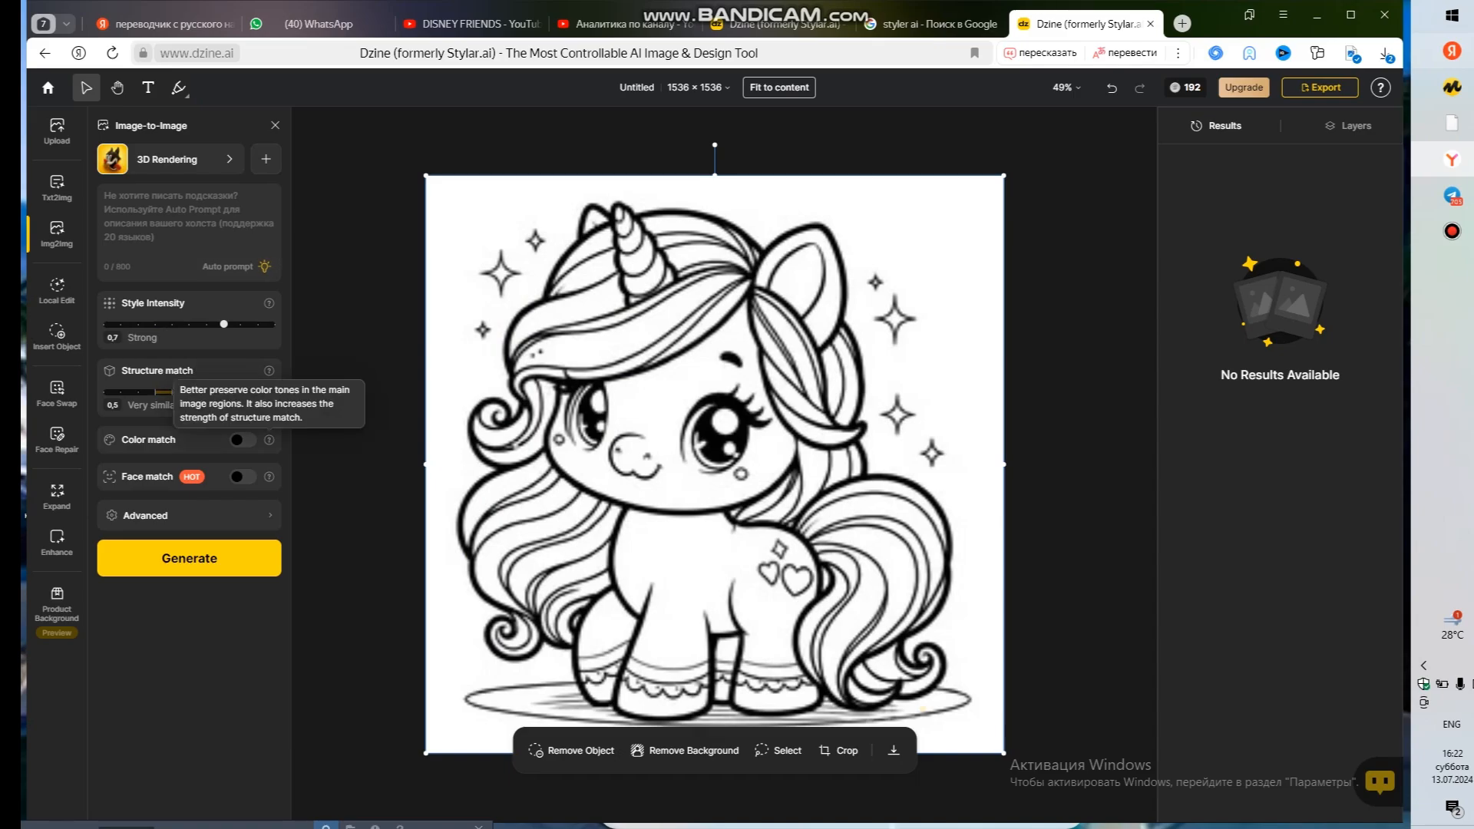
Step: Turn on Color match and generate the 3D version of the unicorn drawing
left_click(242, 439)
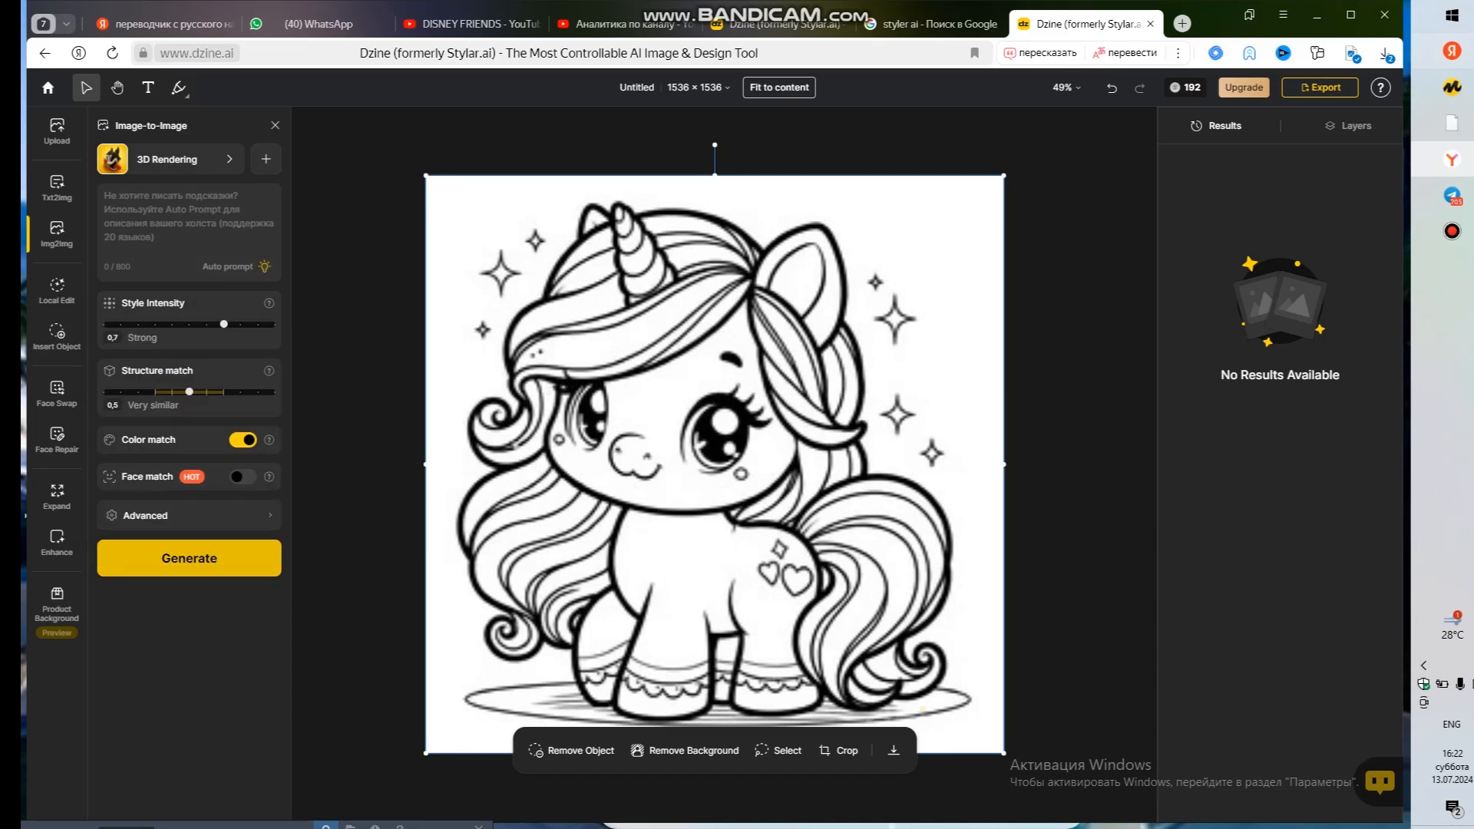
left_click(189, 559)
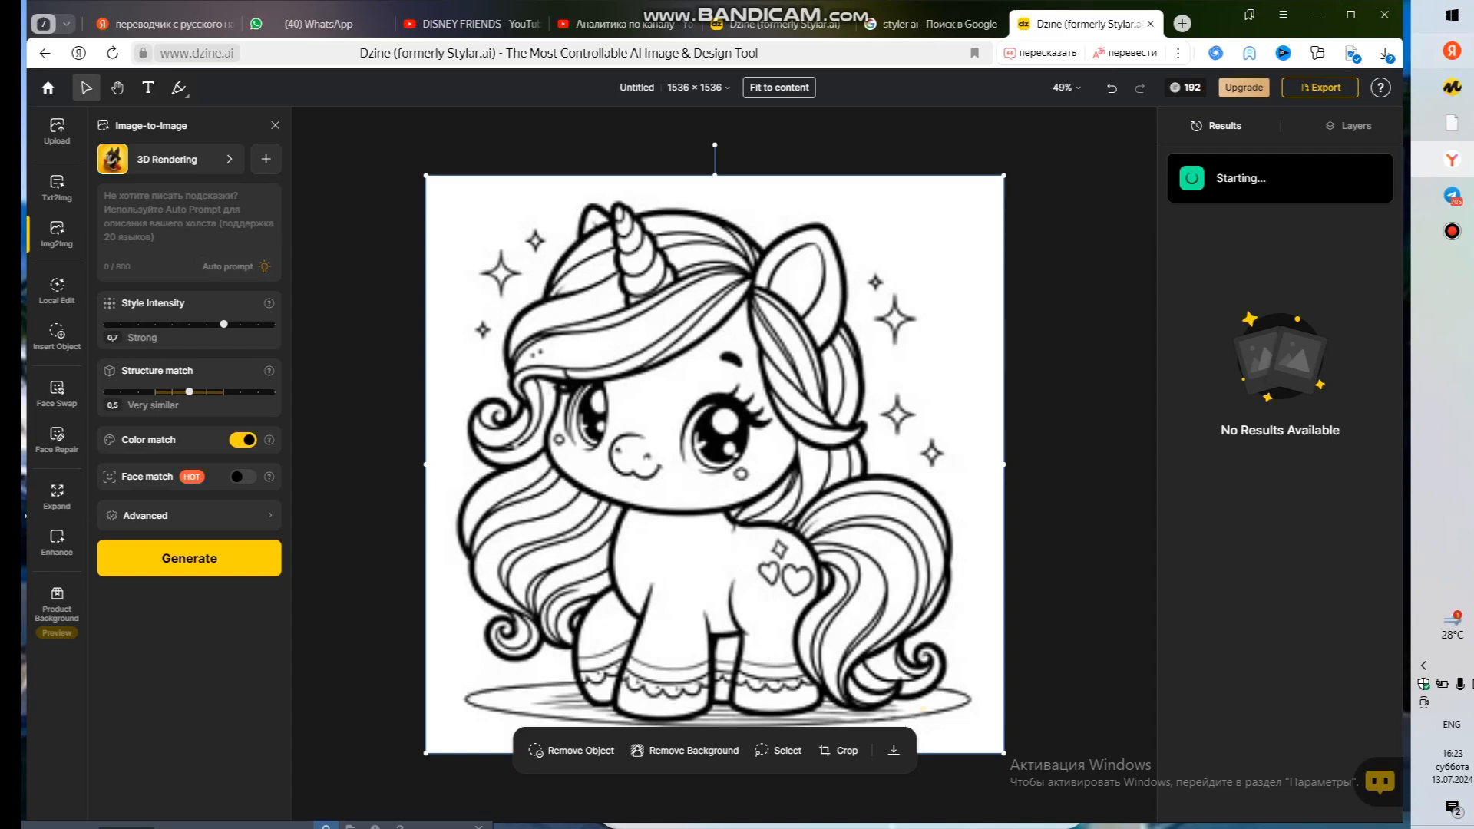
left_click_drag(252, 825, 263, 776)
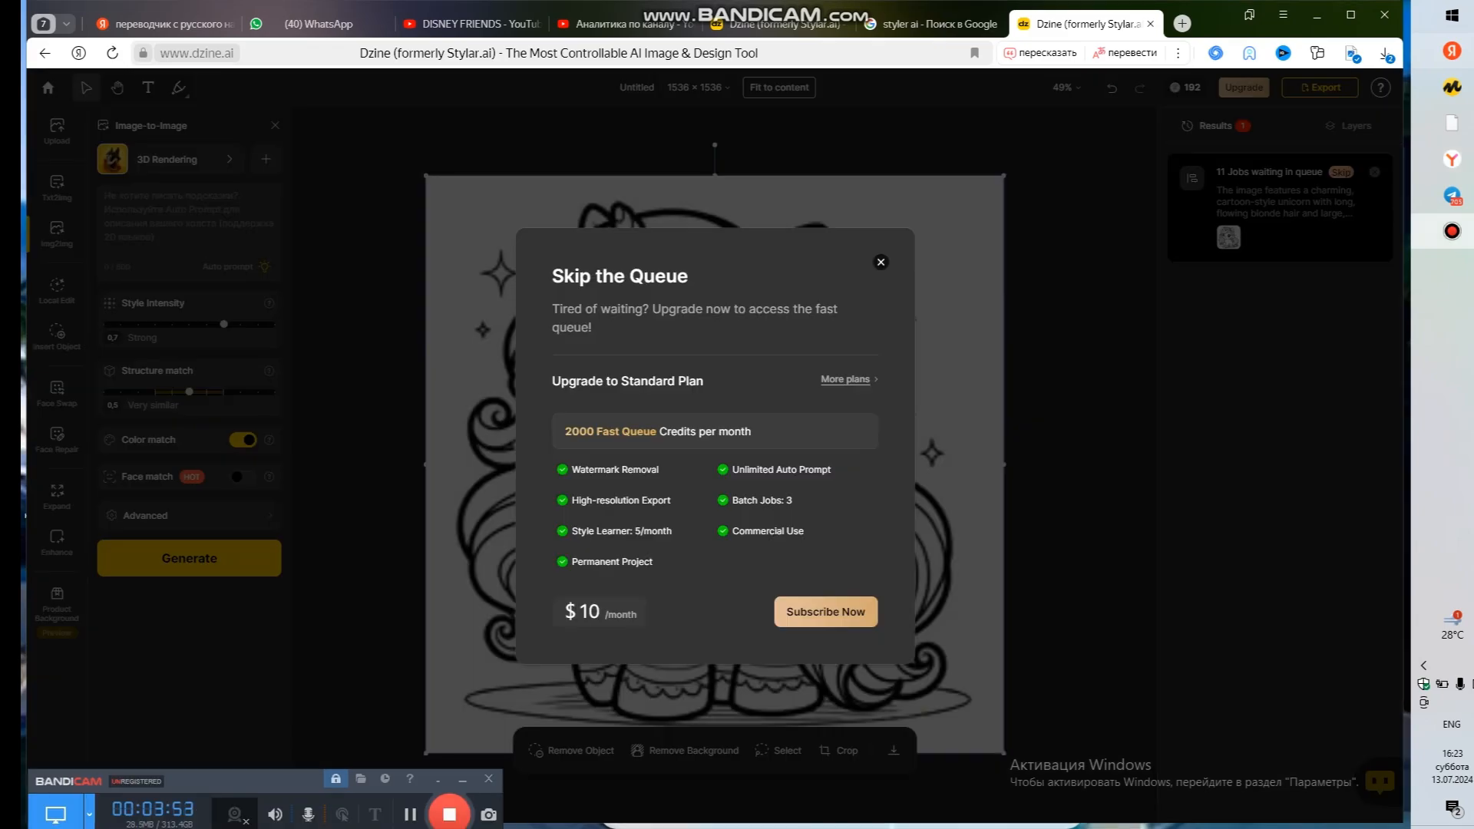
Step: Dismiss the upgrade offer, preview the four generated unicorn images and create variations of the first one
left_click(880, 262)
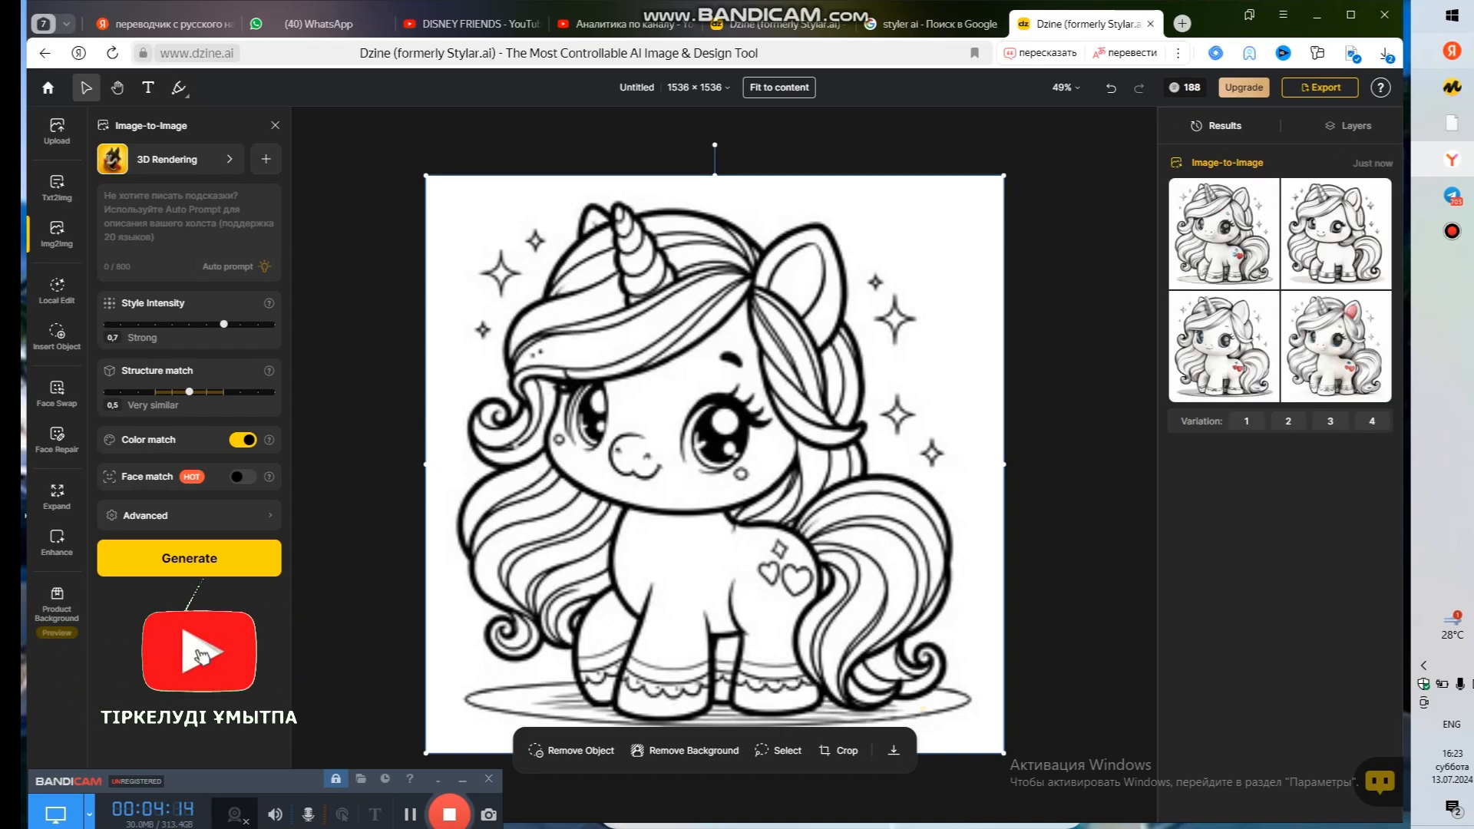
mouse_move(1225, 346)
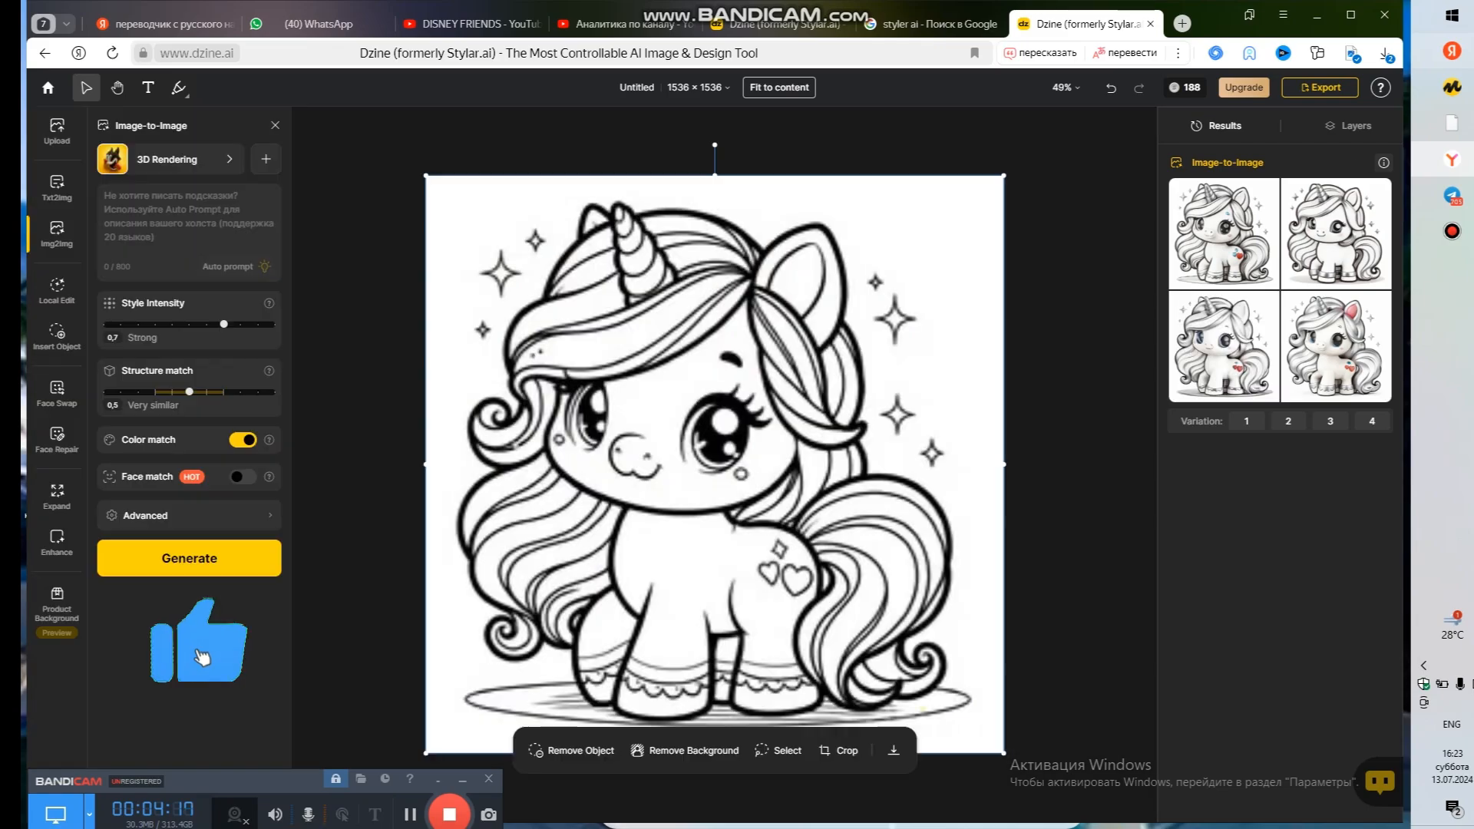
mouse_move(1224, 234)
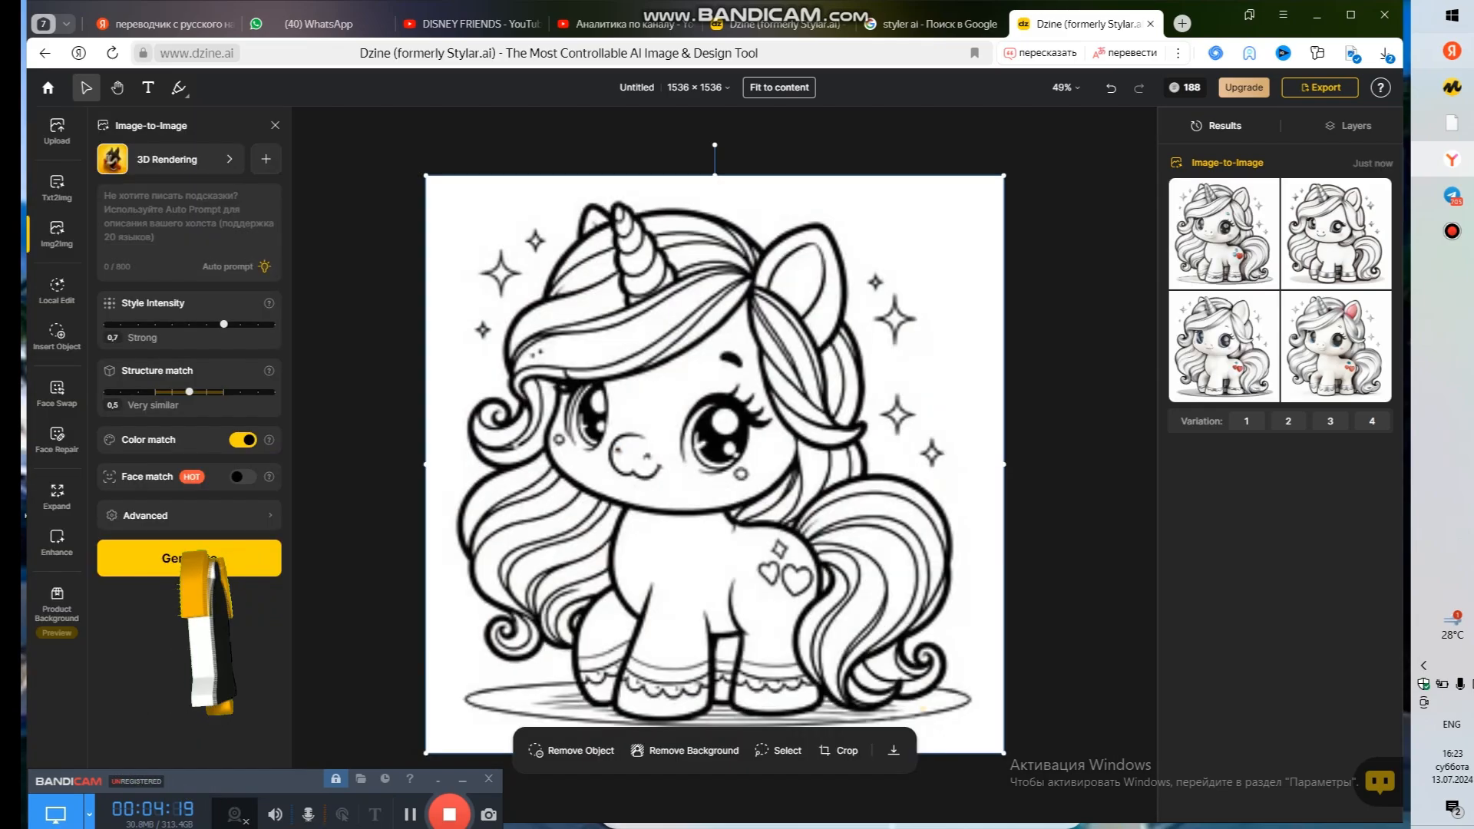
mouse_move(1336, 234)
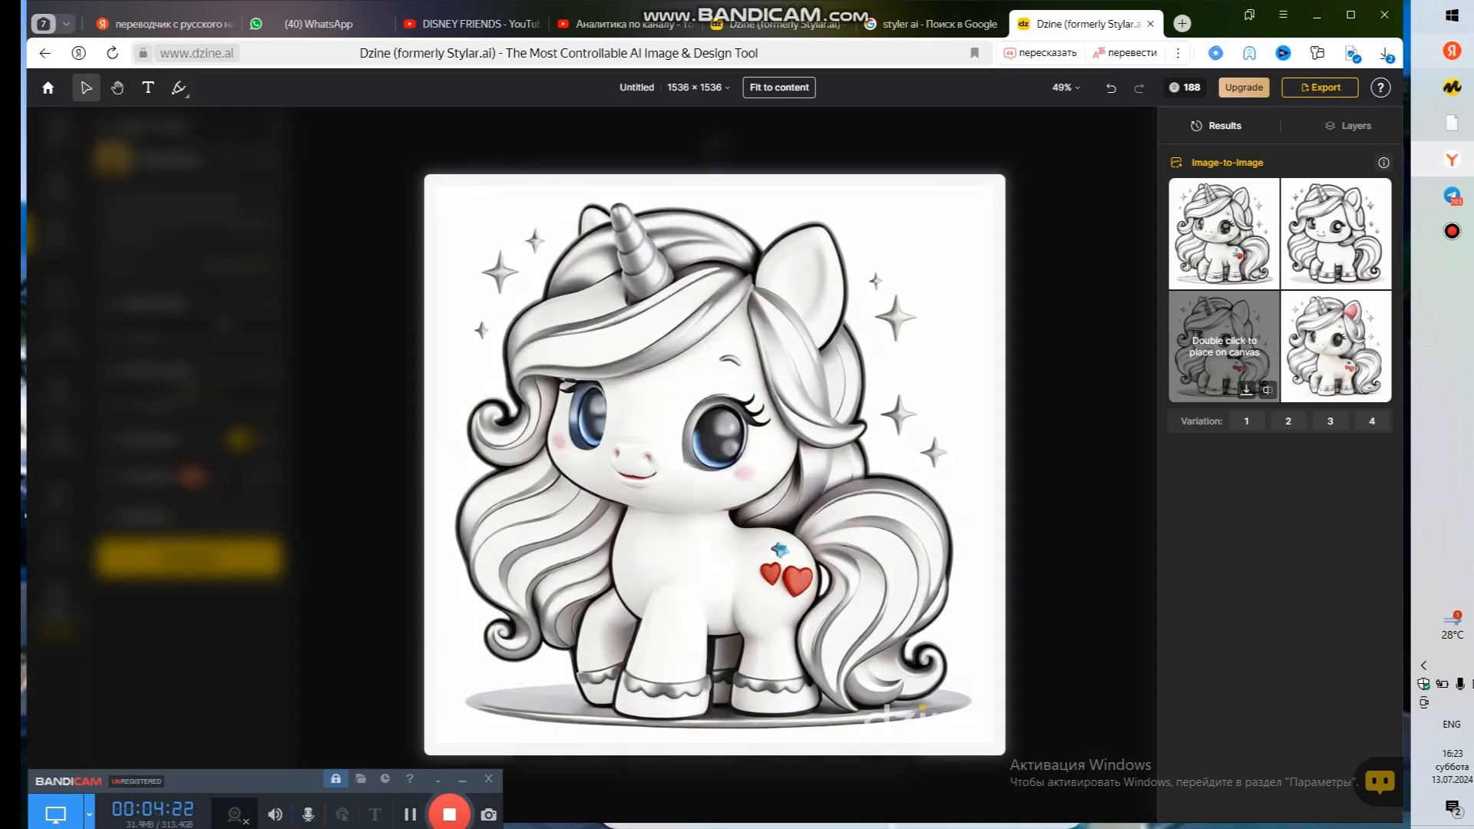
mouse_move(1336, 347)
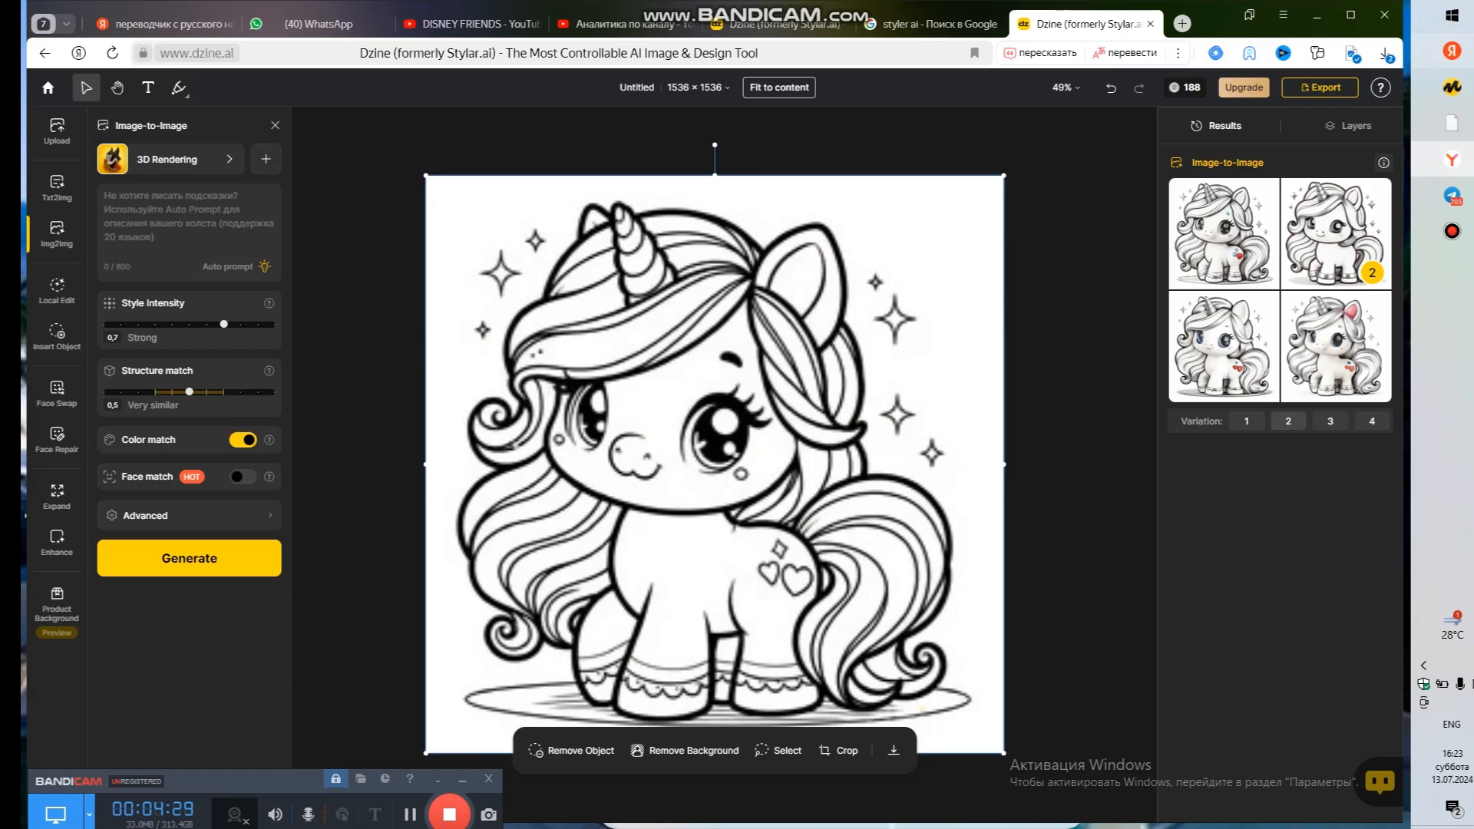
left_click(1246, 422)
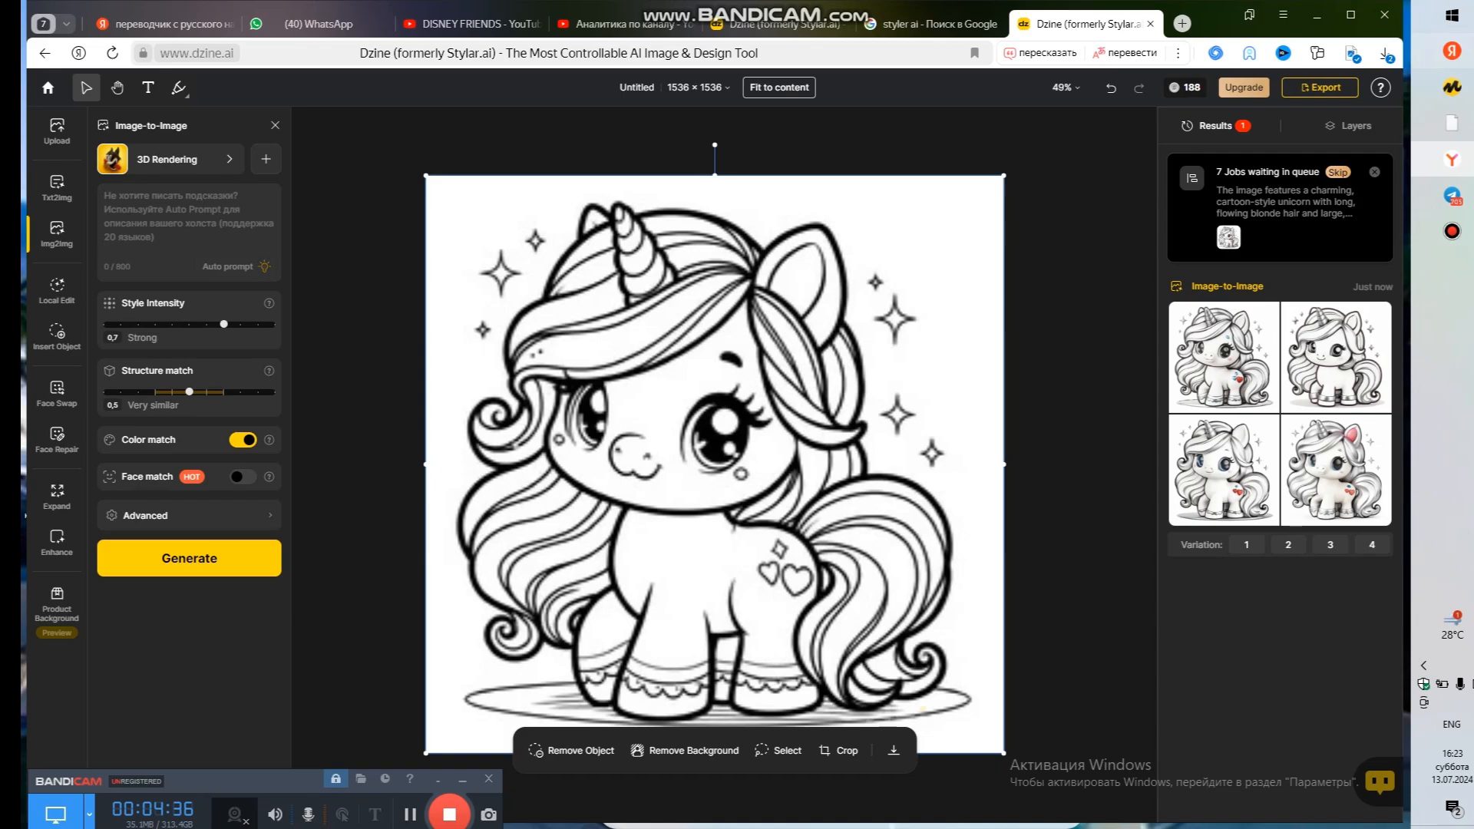
Step: Choose the Colorful Felt style and generate an Image-to-Image version of the unicorn drawing with it
left_click(171, 159)
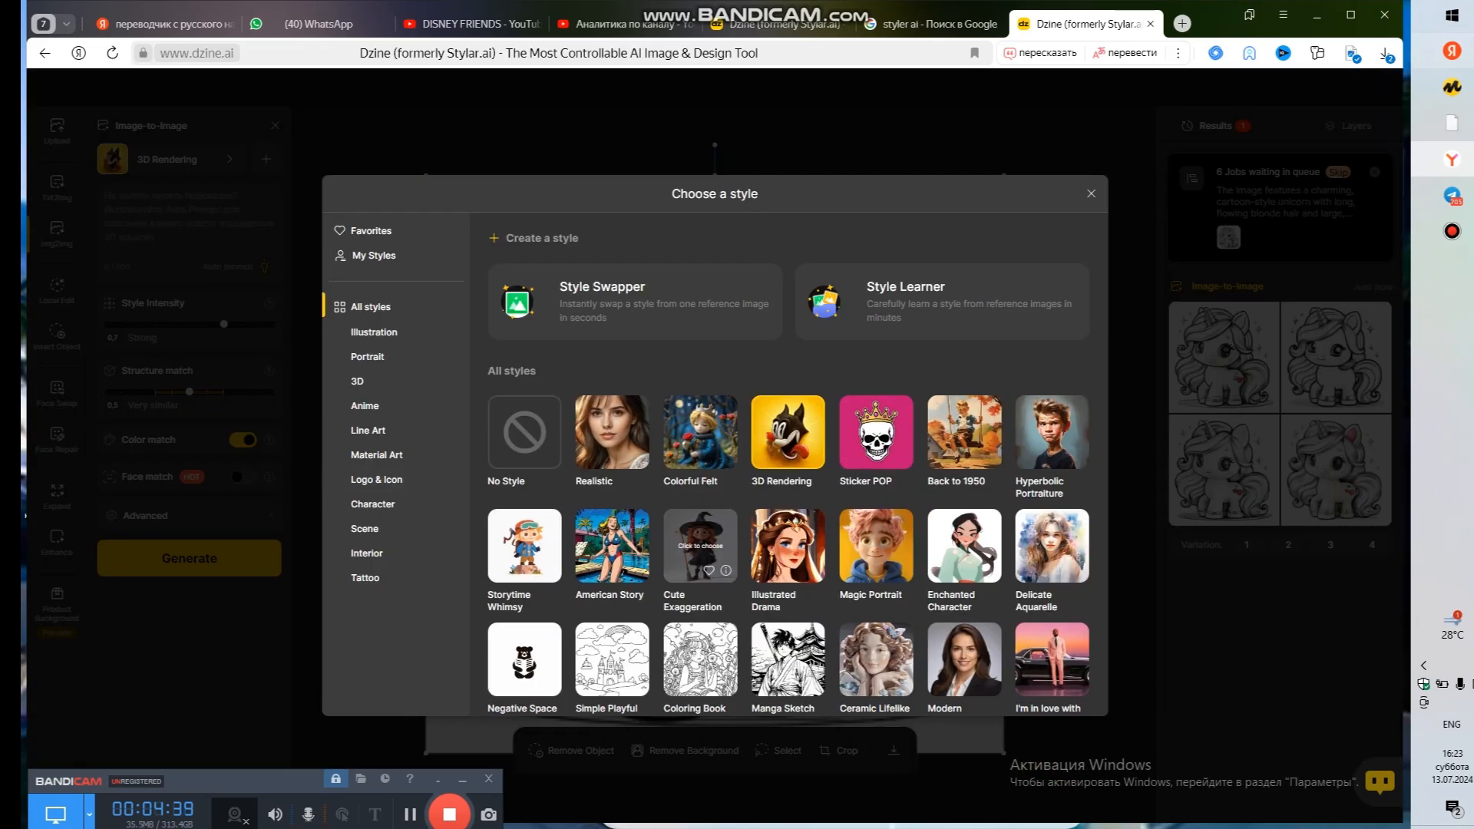
left_click(700, 432)
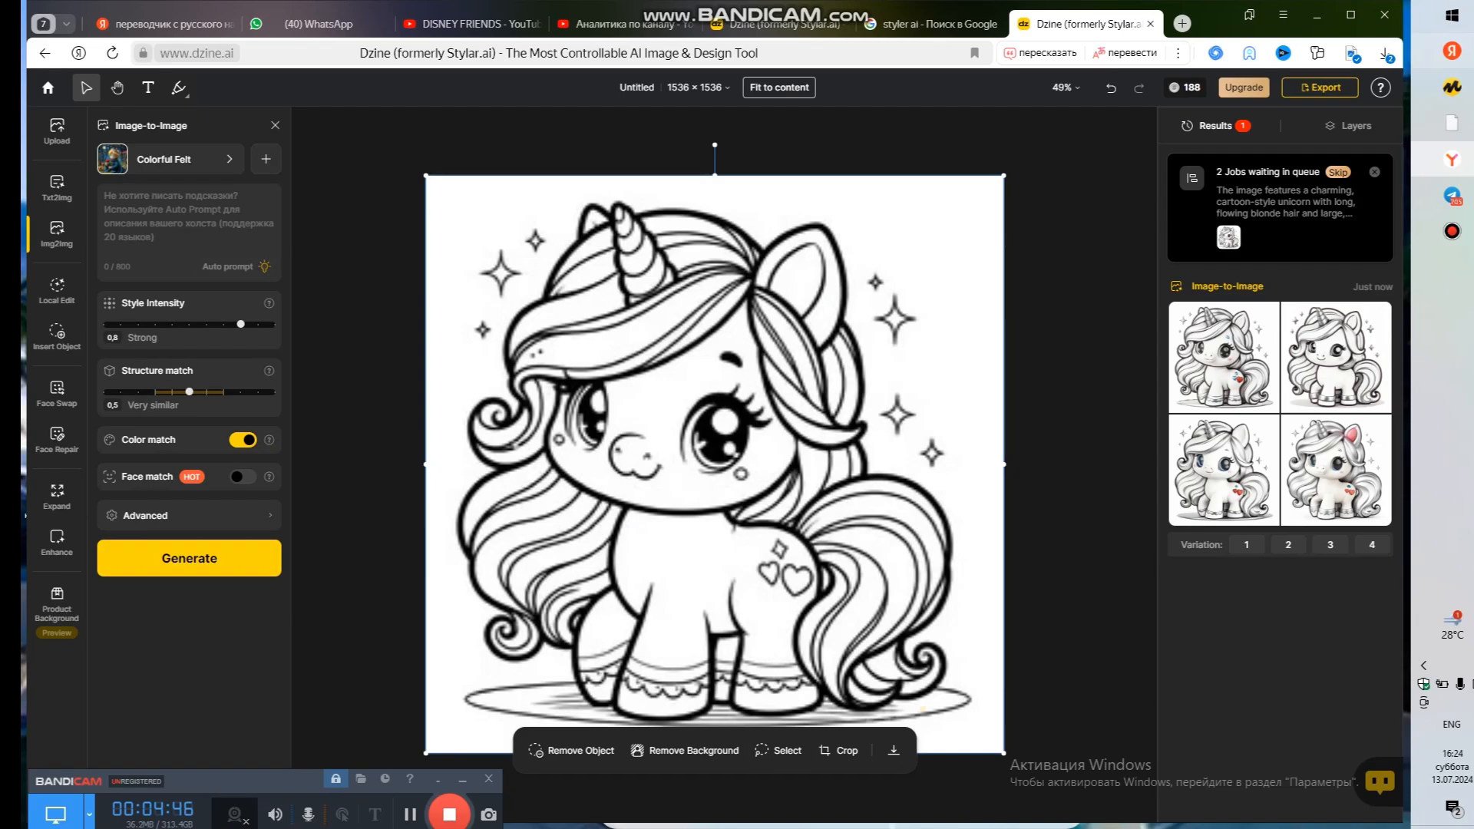
left_click(189, 558)
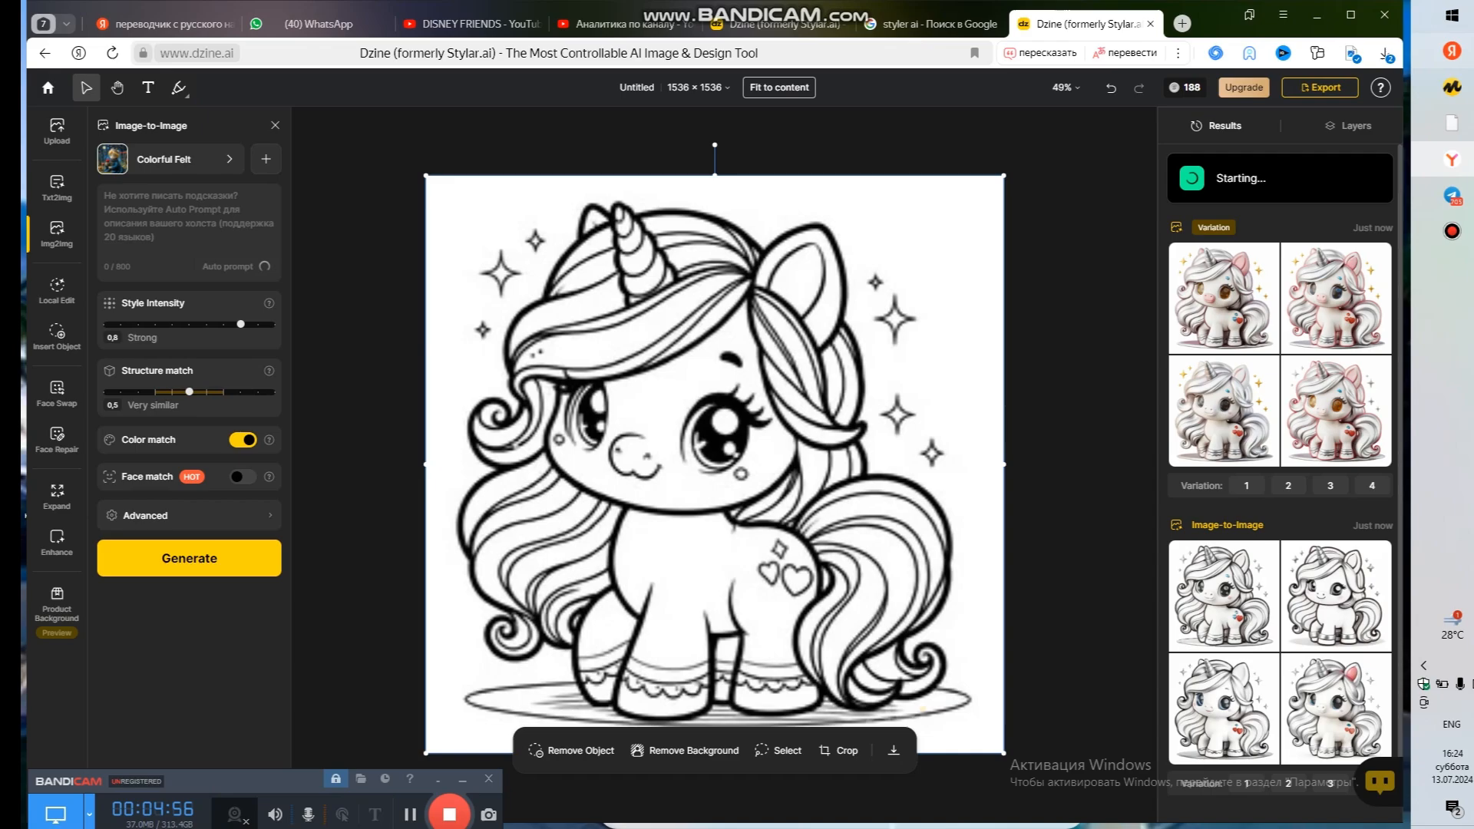
Step: Dismiss the upgrade offer and download the second image of the unicorn variation set
mouse_move(1335, 300)
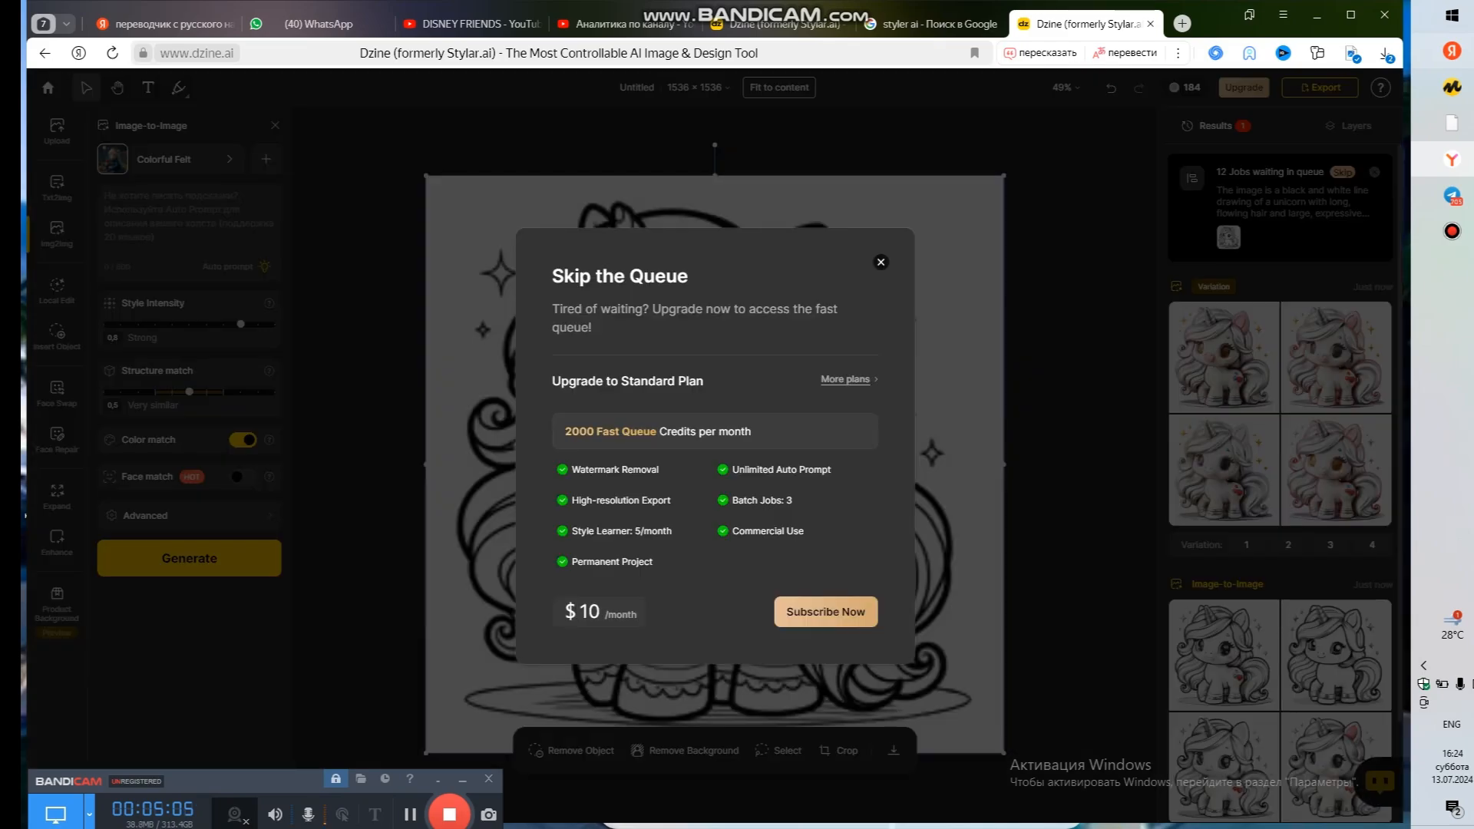
left_click(881, 263)
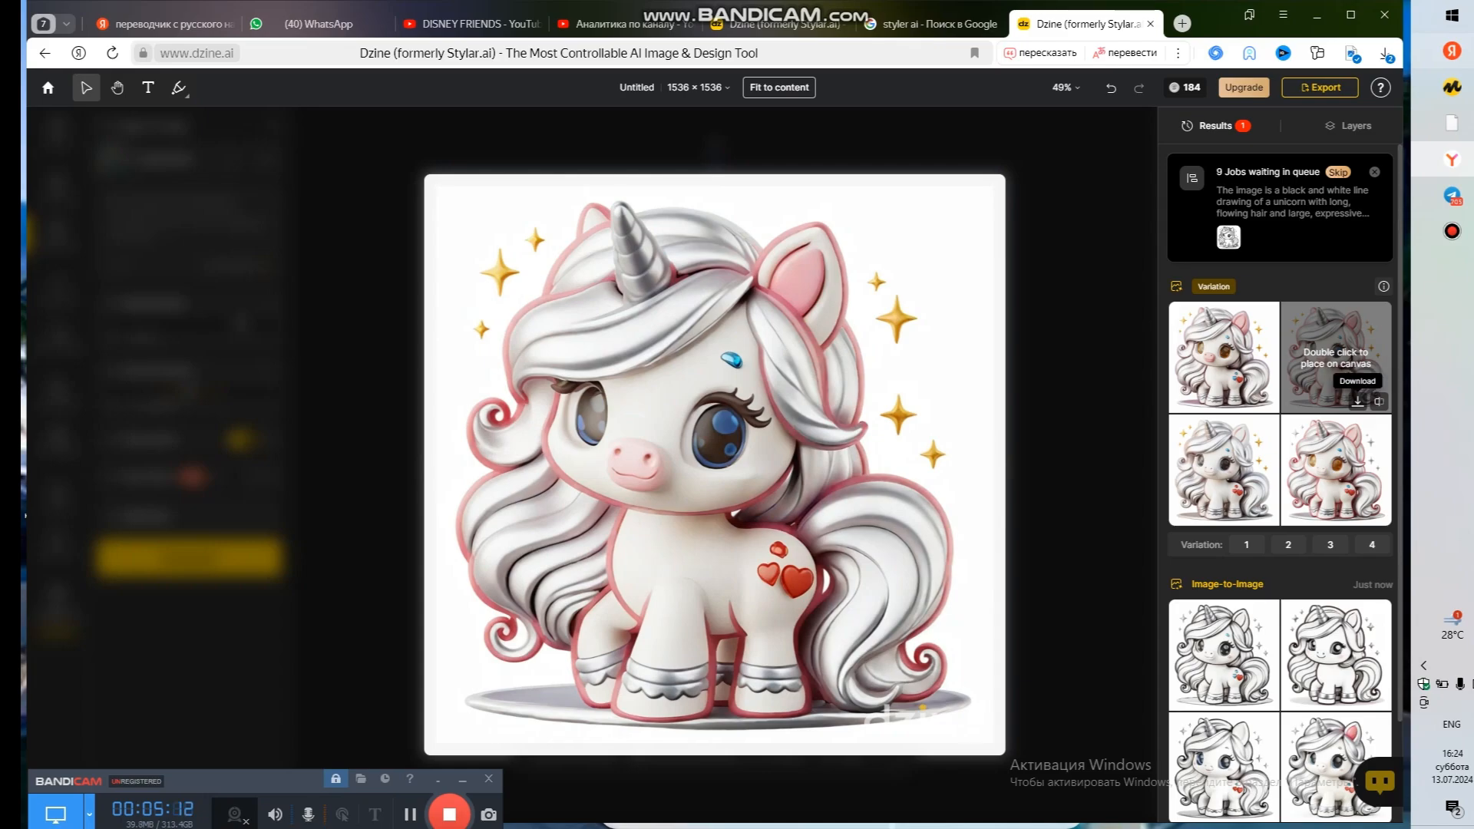
left_click(1357, 401)
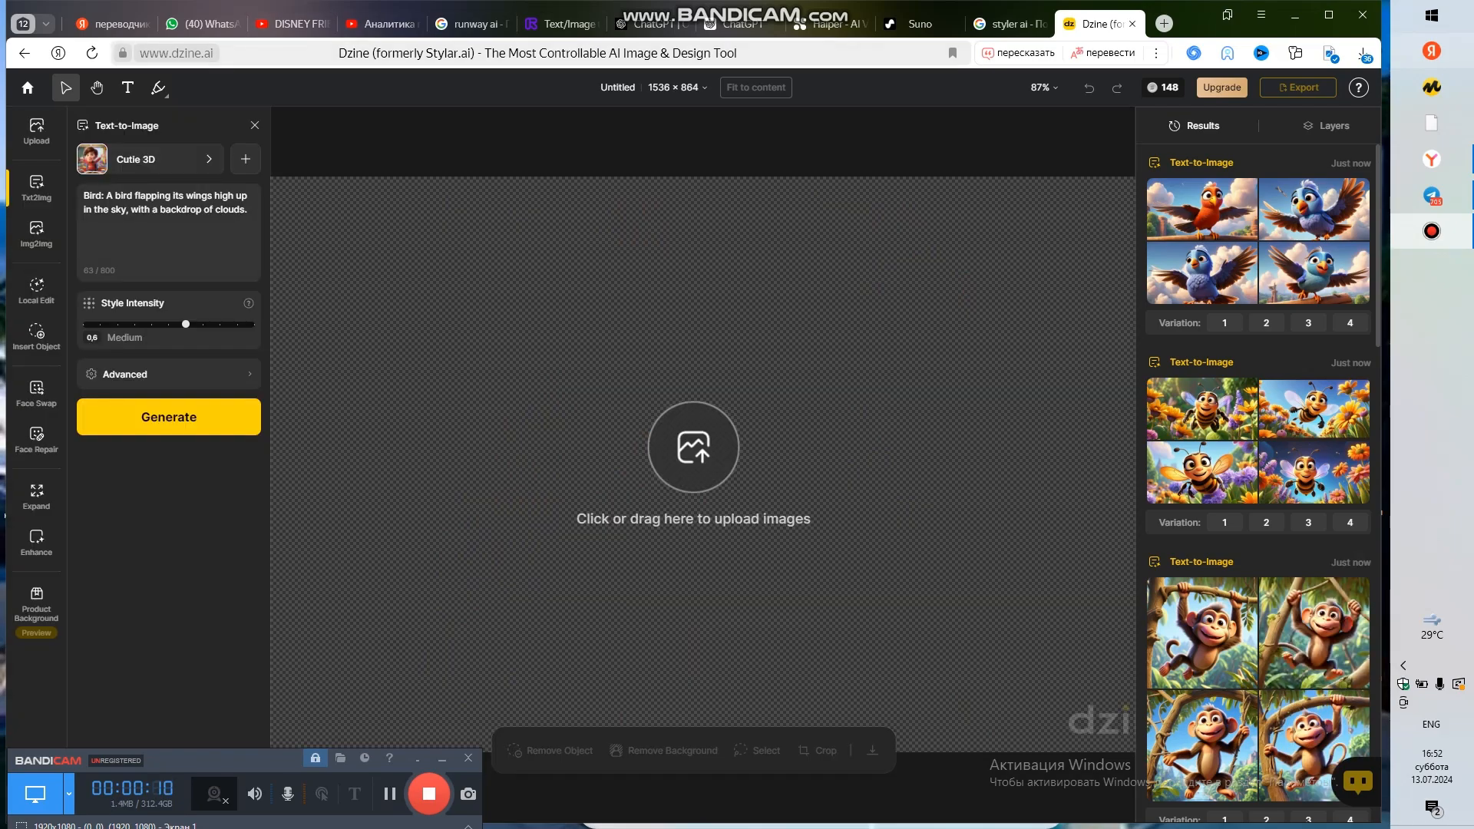
Step: Replace the Text-to-Image prompt with "Penguin: A penguin waddling on an icy surface, with other penguins in the background."
left_click_drag(249, 211, 40, 192)
key("BackSpace")
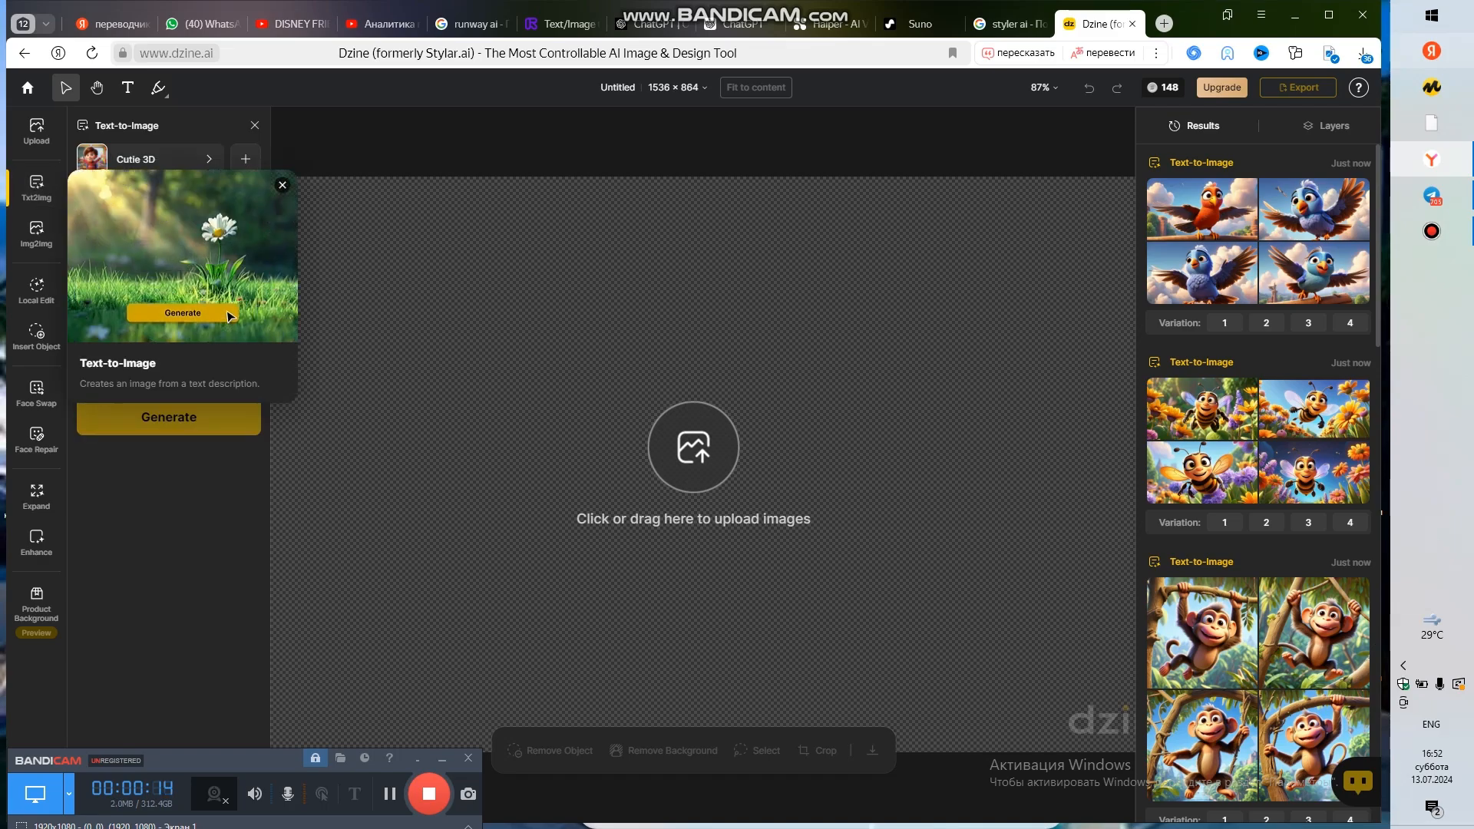
left_click(121, 213)
right_click(117, 208)
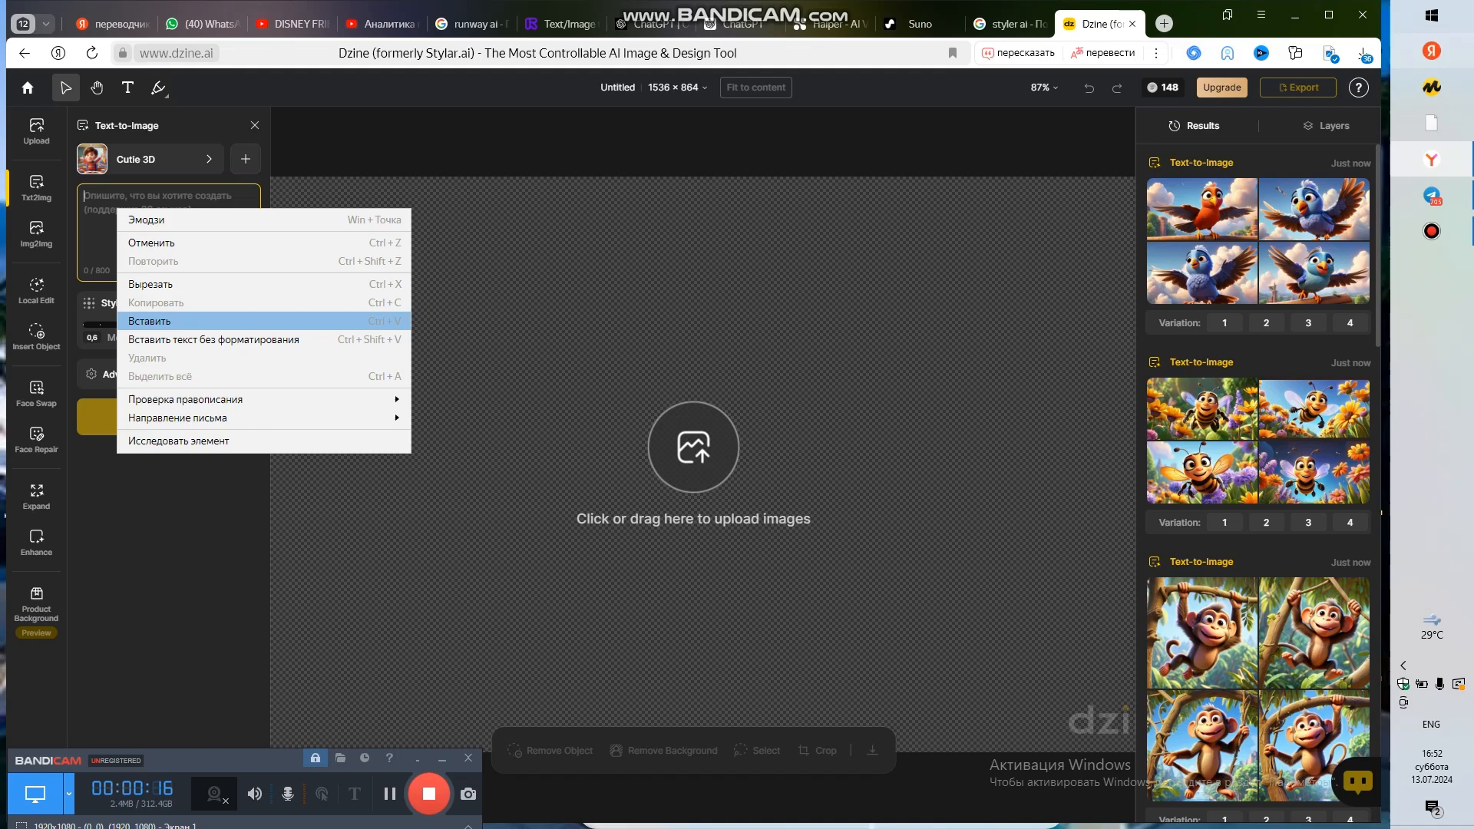
left_click(153, 321)
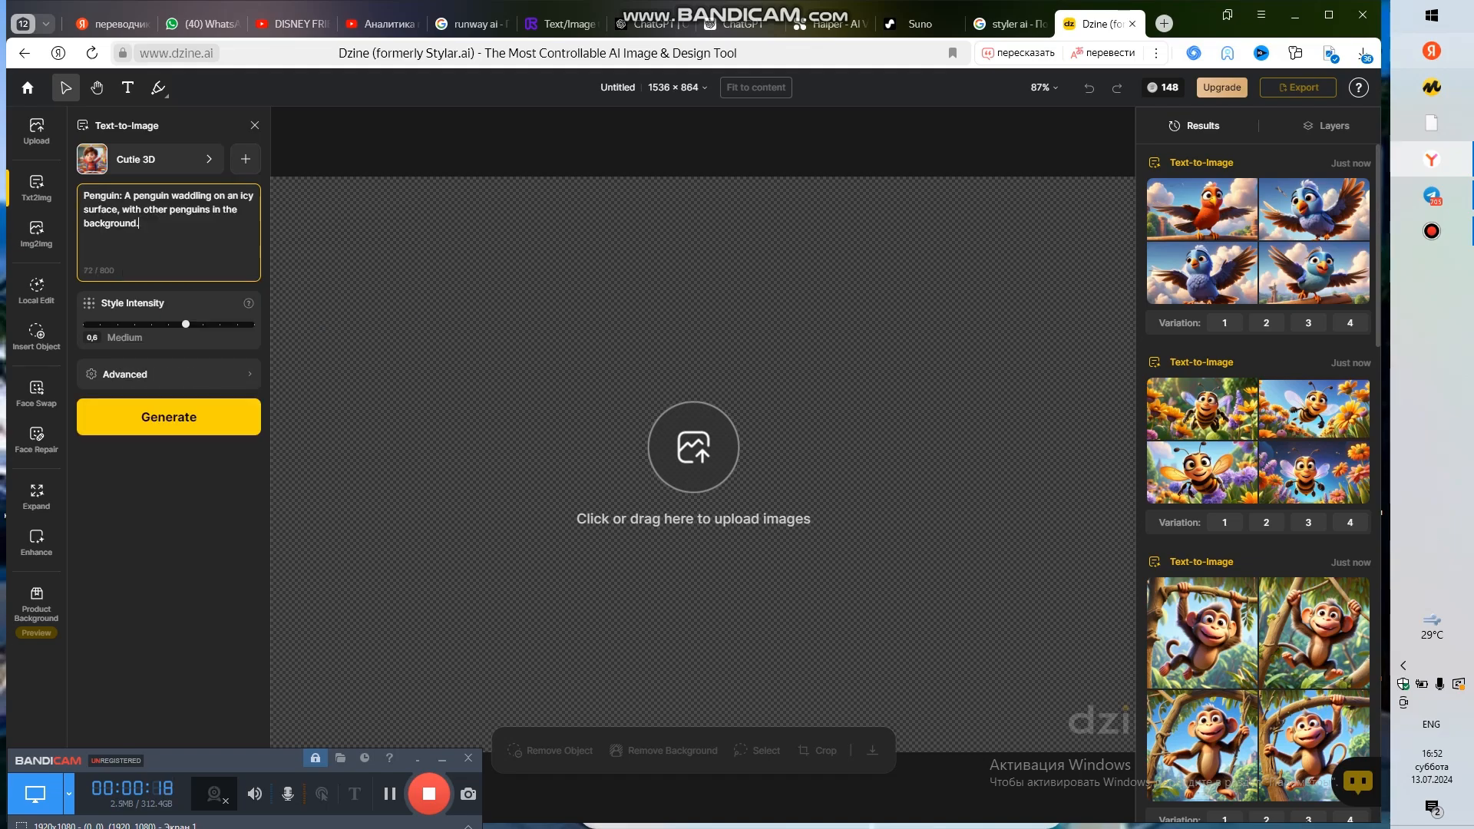
Step: Check the style library, keep the Cutie 3D style and generate the penguin images
left_click(151, 159)
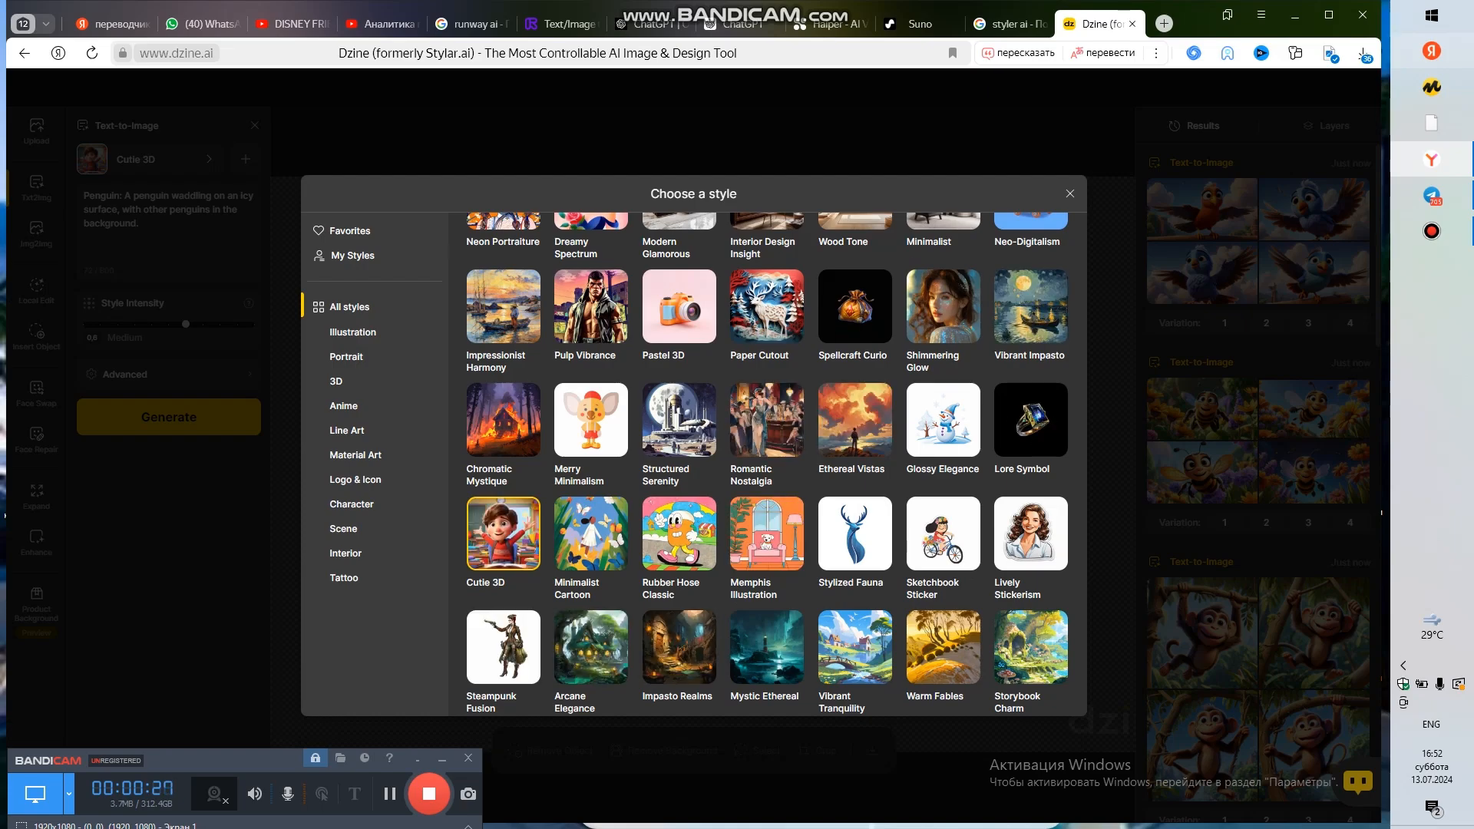
left_click(1070, 193)
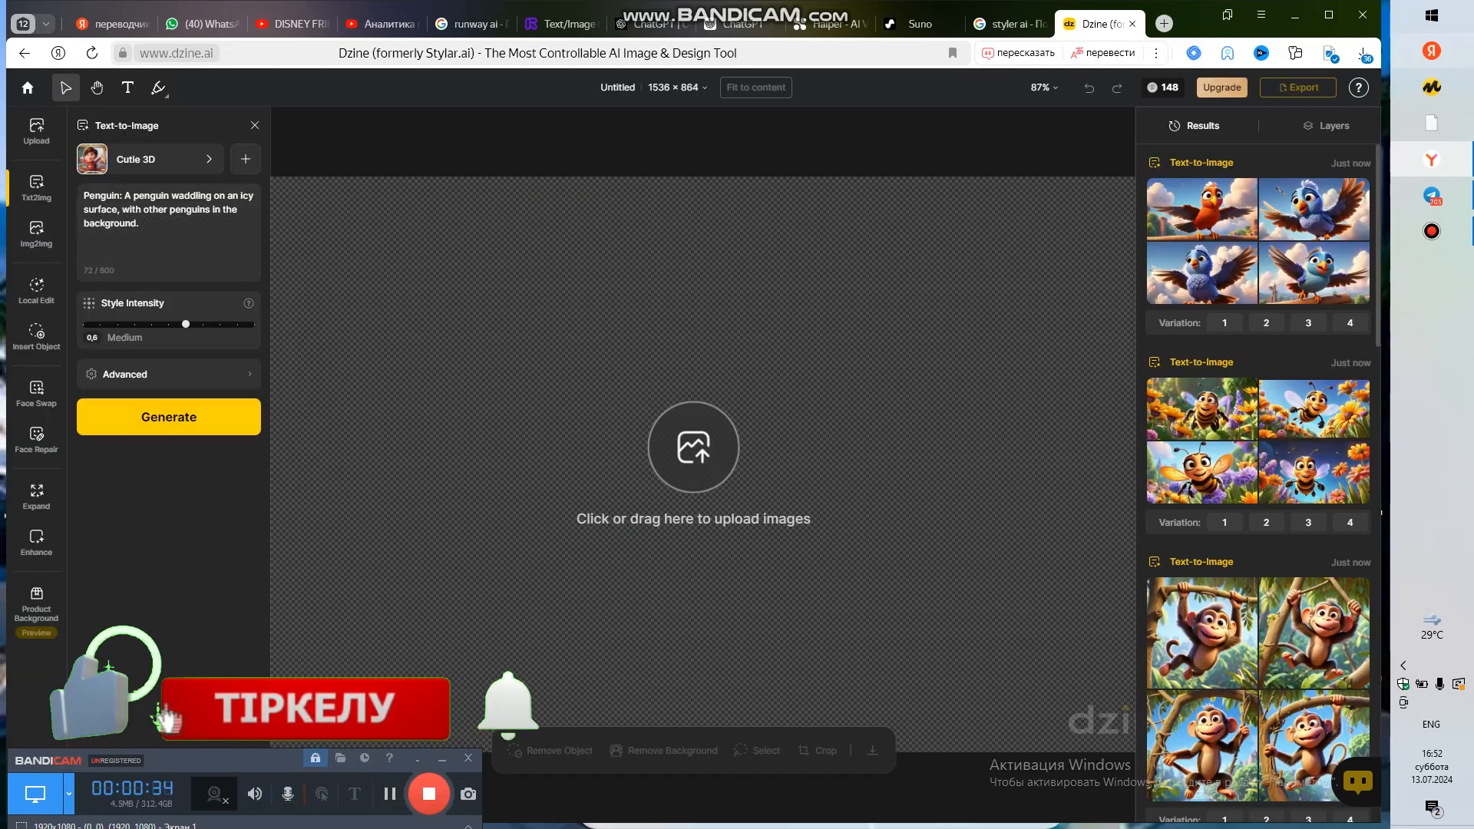
left_click(169, 417)
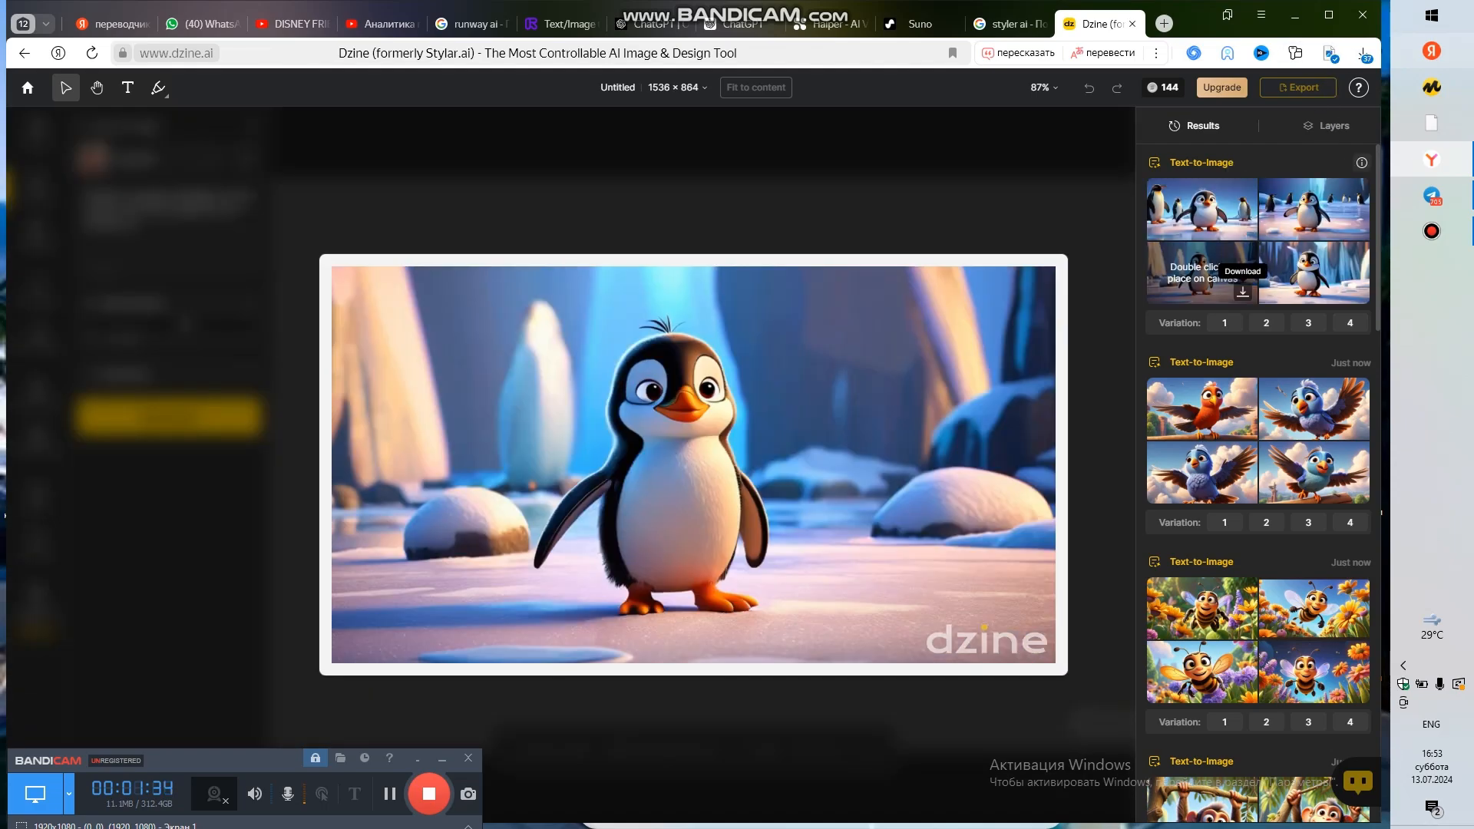
Step: Download the third, second and fourth generated penguin images
left_click(1242, 292)
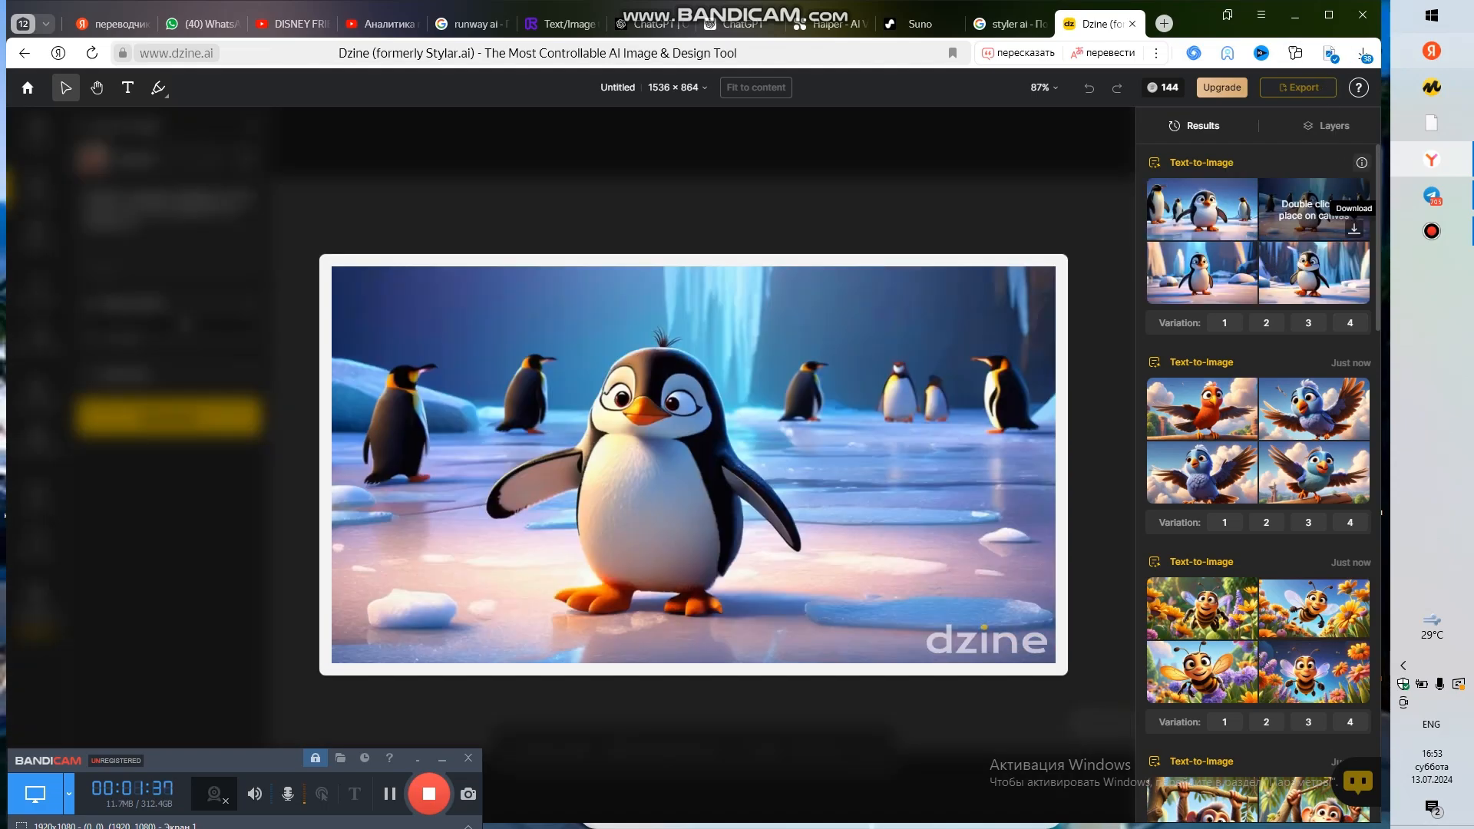
left_click(1355, 290)
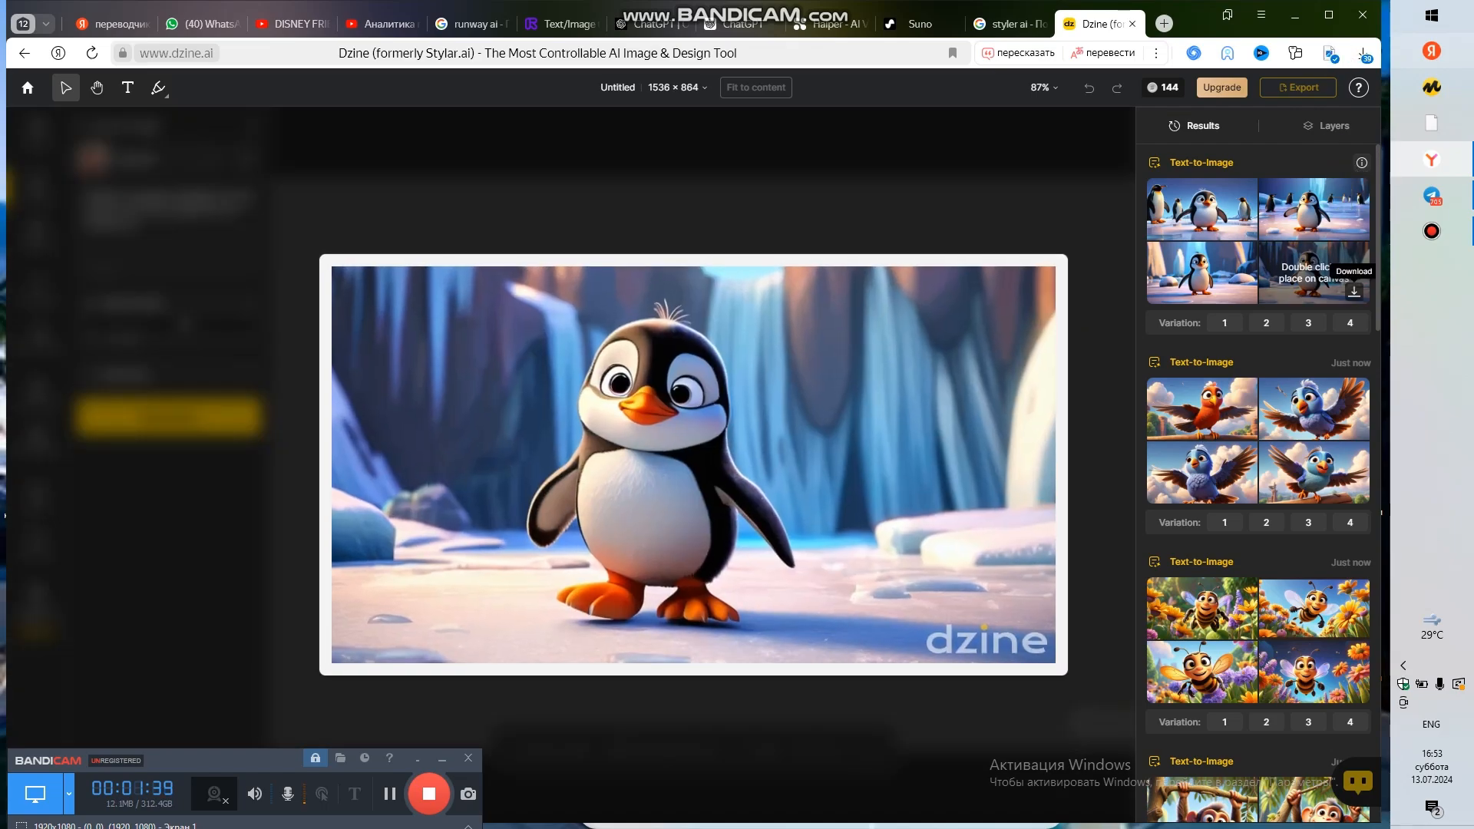
left_click(1354, 290)
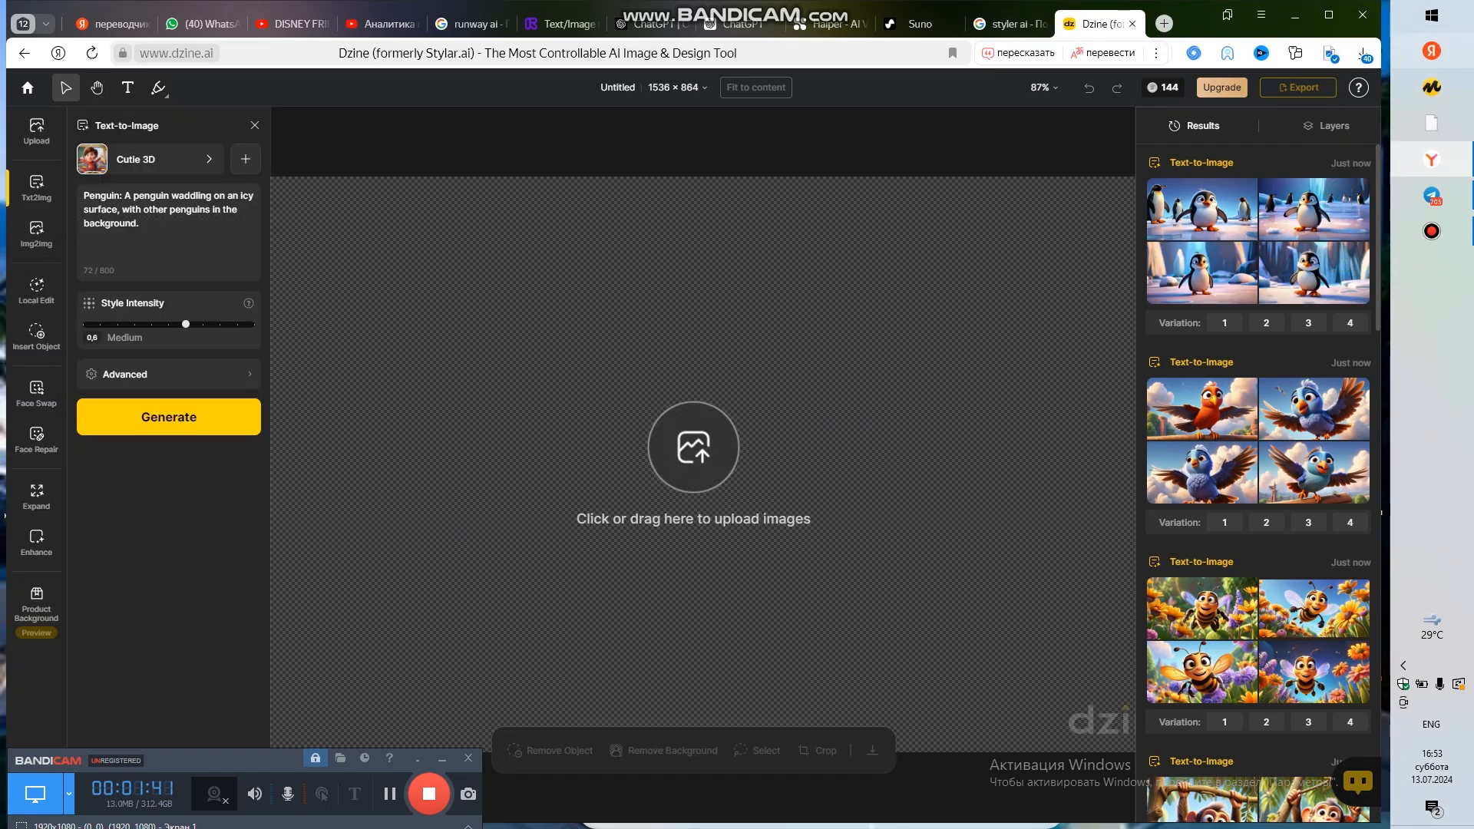